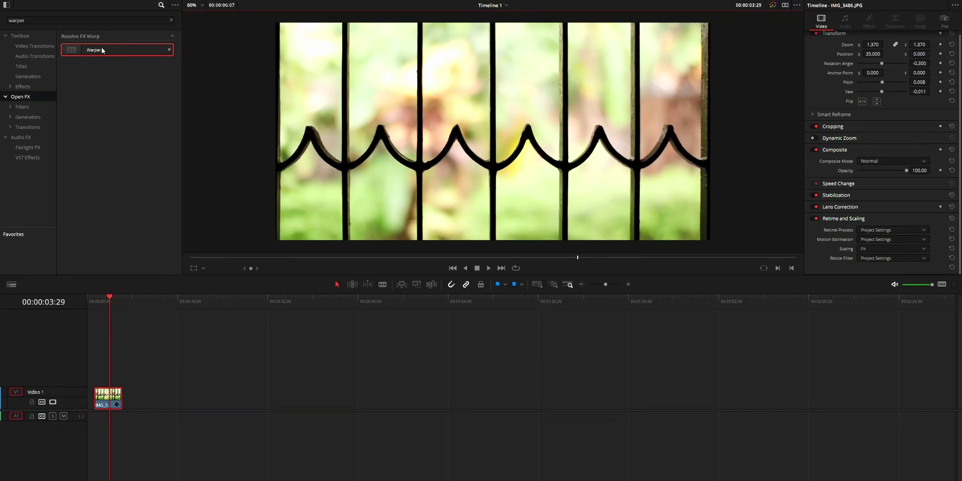
# Drop the Warper effect onto the grille clip, the Fusion node tree and Color node 02
pyautogui.moveTo(100, 50); pyautogui.dragTo(107, 396)
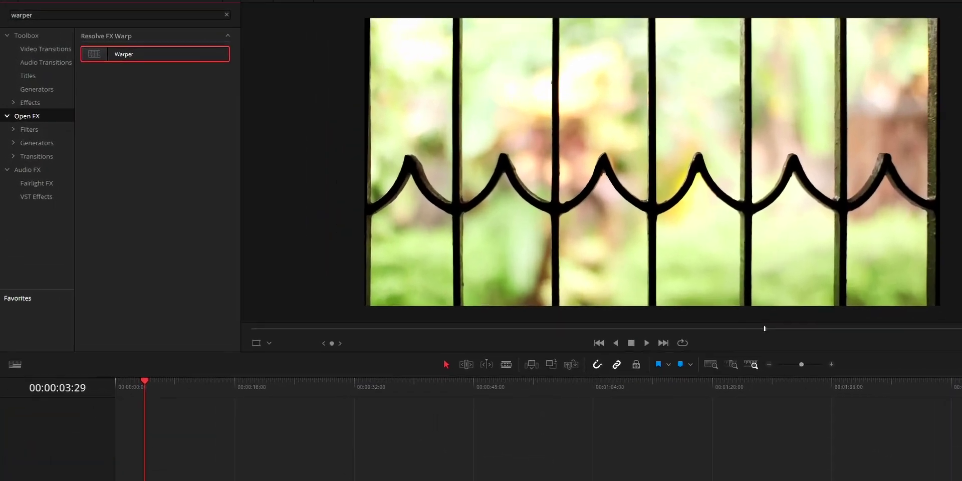
pyautogui.moveTo(124, 53); pyautogui.dragTo(146, 54)
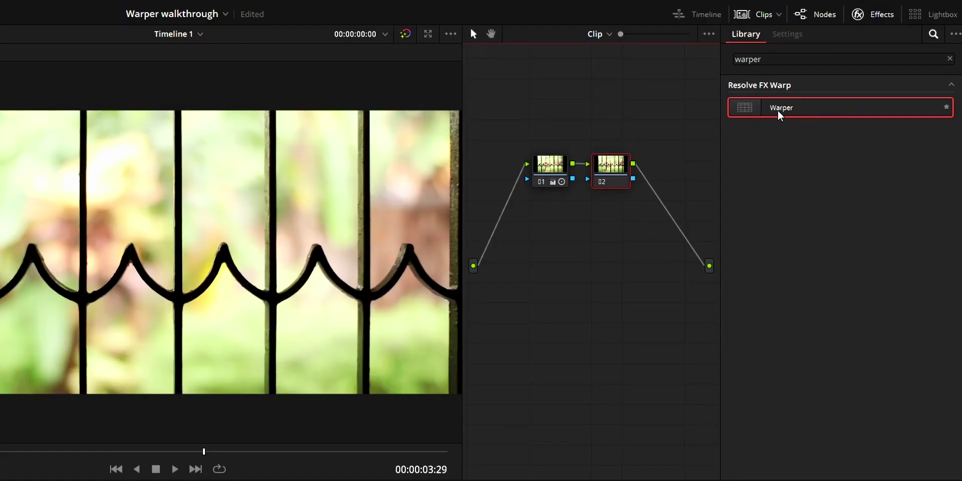
pyautogui.moveTo(778, 111); pyautogui.dragTo(605, 182)
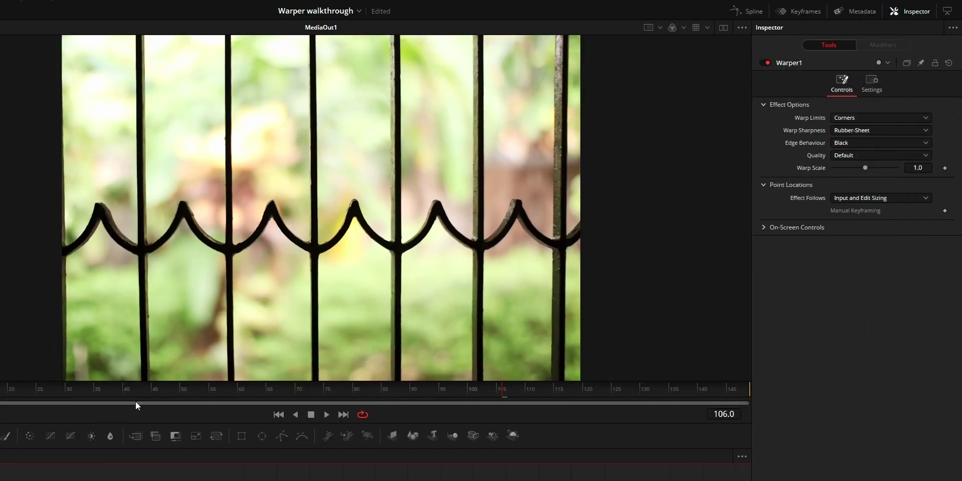
# Add a manual Warper keyframe at frame 49 and drag warp points to bend the grille bars
pyautogui.click(176, 390)
pyautogui.click(945, 211)
pyautogui.click(303, 225)
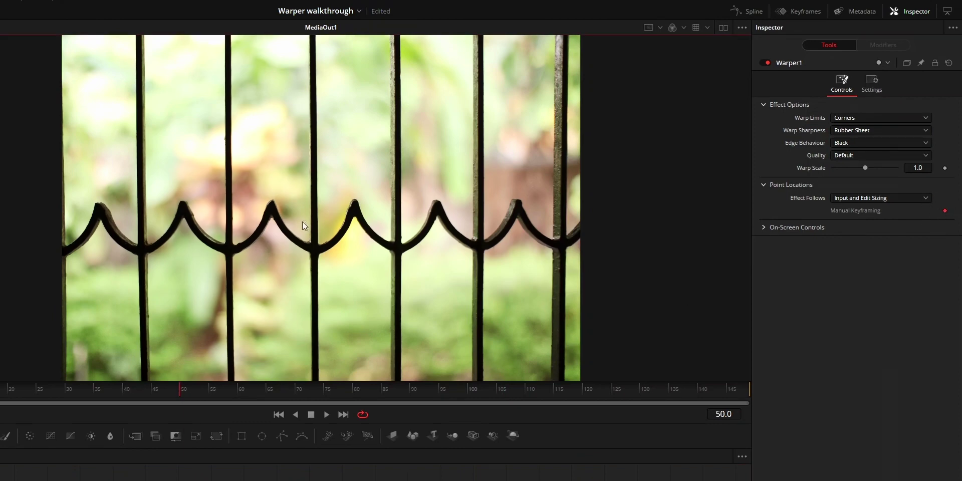
pyautogui.moveTo(318, 193); pyautogui.dragTo(333, 183)
pyautogui.moveTo(382, 150); pyautogui.dragTo(457, 140)
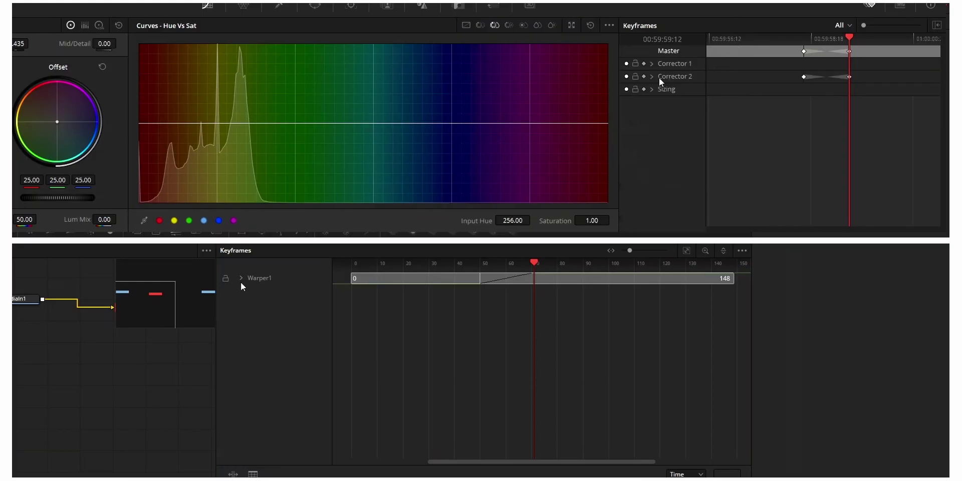
# Review Warper1's ManualKeyframing track and curve list, then add a warp point on the right bar
pyautogui.click(241, 278)
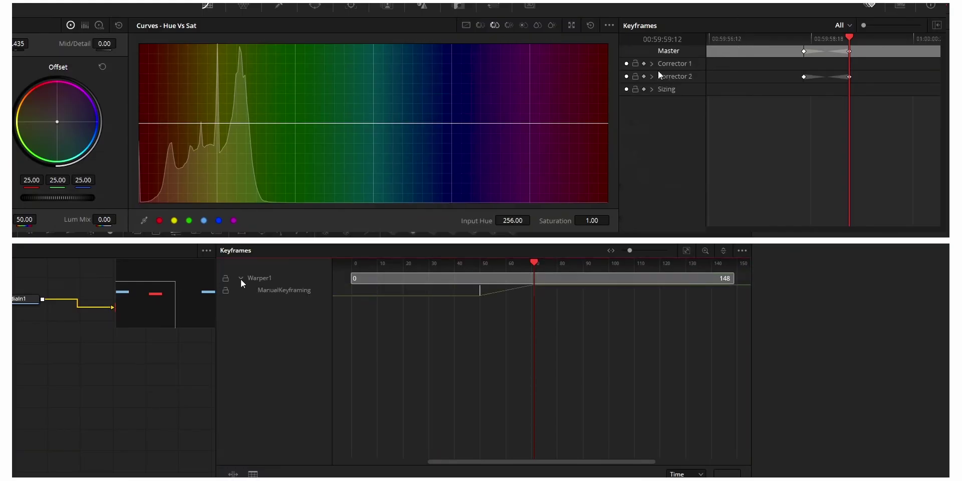
pyautogui.click(652, 76)
pyautogui.scroll(-1, 759, 118)
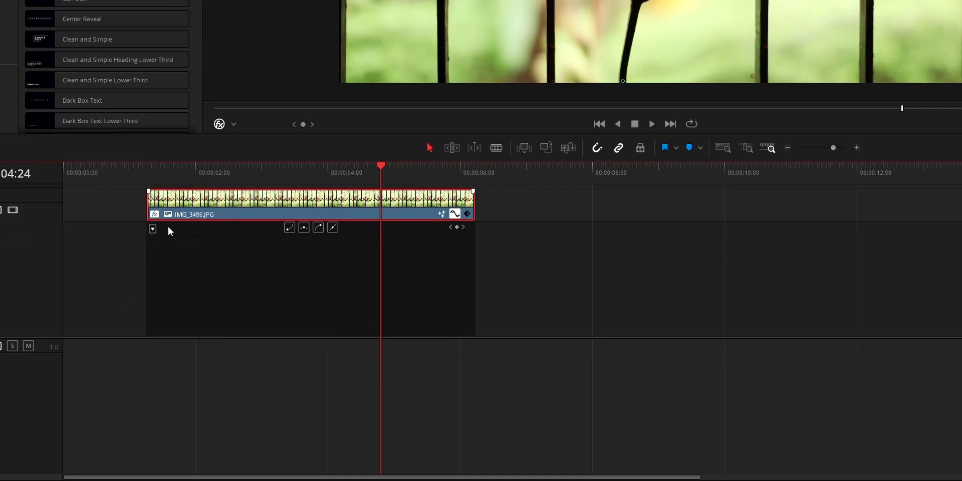
pyautogui.click(153, 228)
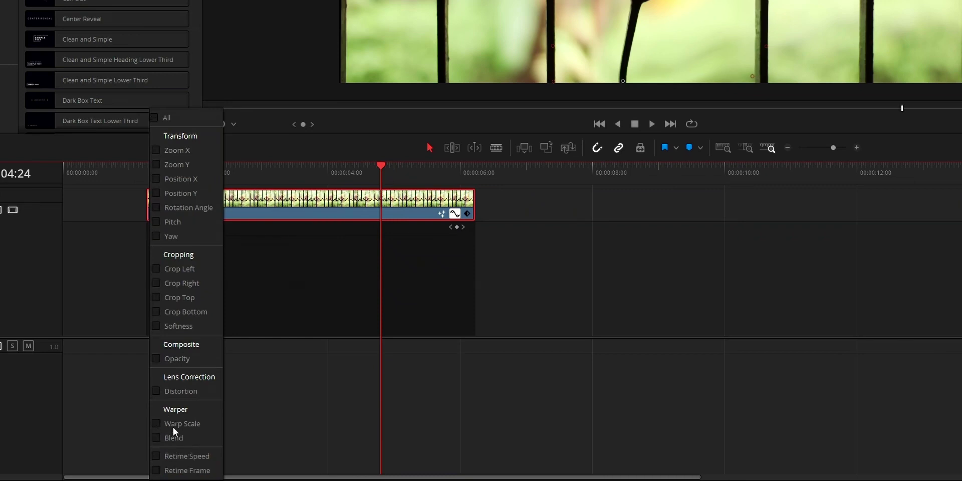
pyautogui.click(585, 280)
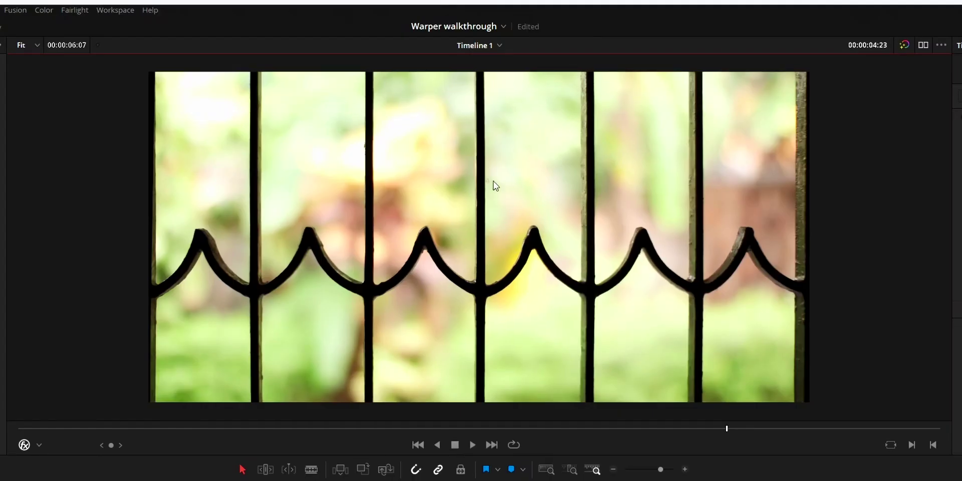
pyautogui.click(495, 182)
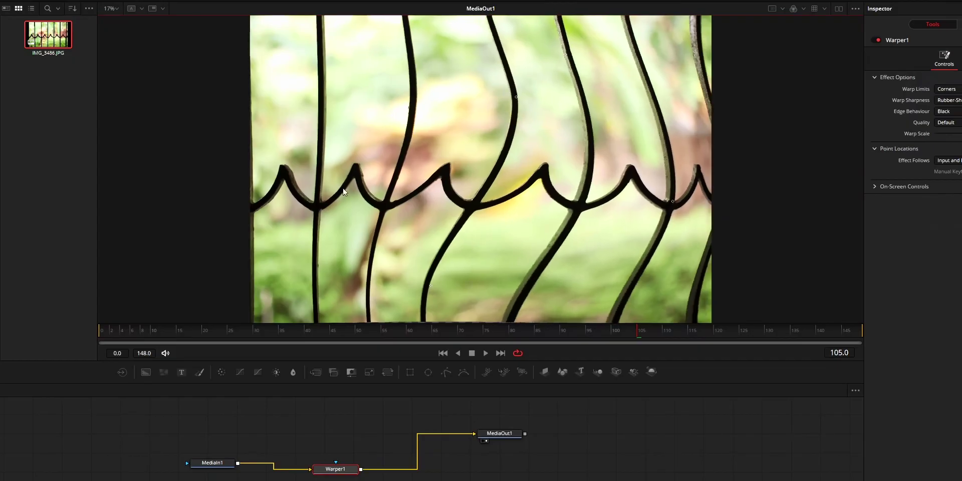
# Delete the Warper1 node and undo the remaining bends and node 02 so the bars straighten
pyautogui.moveTo(353, 172); pyautogui.dragTo(310, 161)
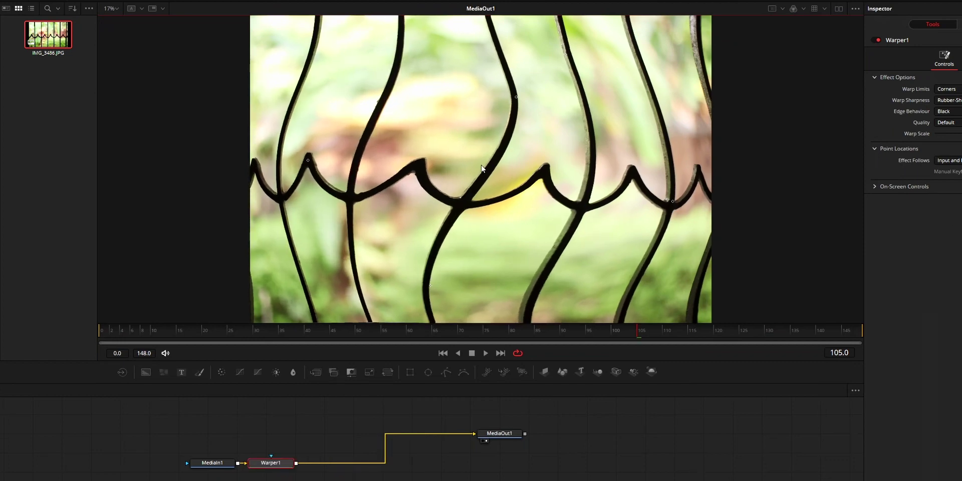
pyautogui.press('Delete')
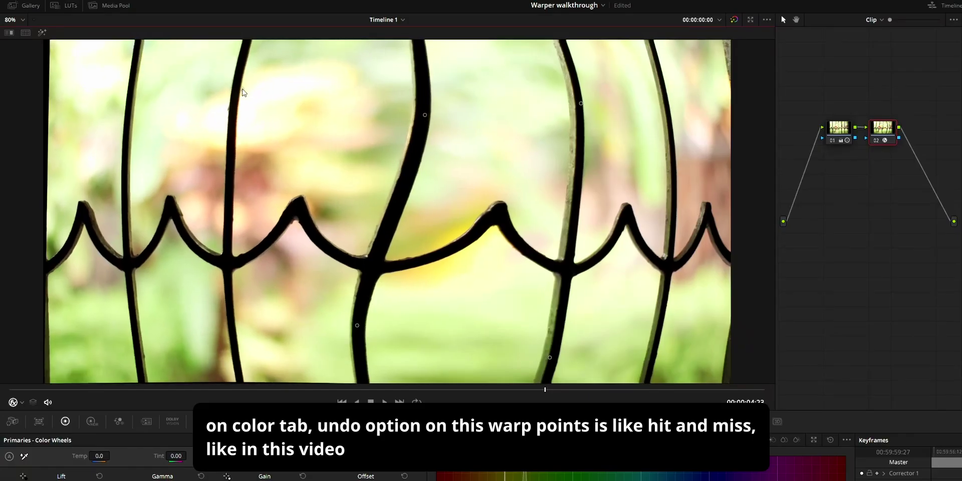
pyautogui.moveTo(228, 284); pyautogui.dragTo(186, 280)
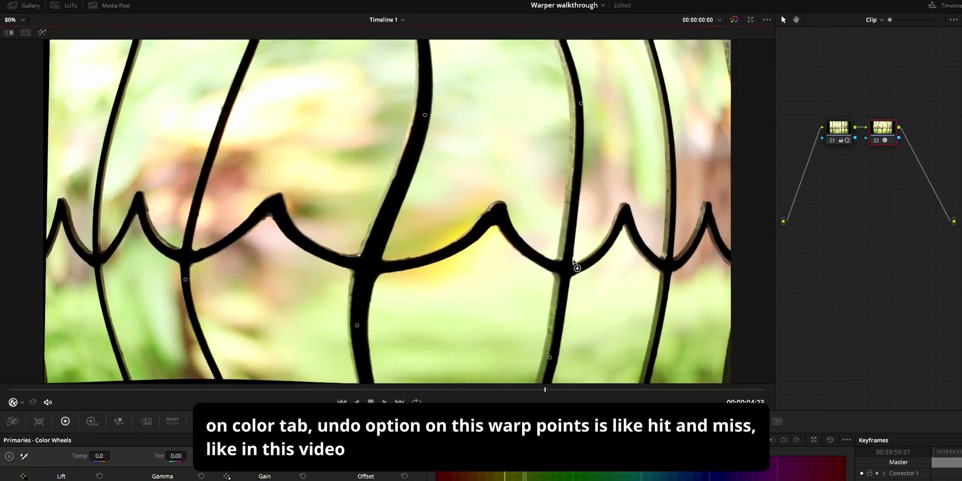
pyautogui.hotkey('ctrl', 'z')
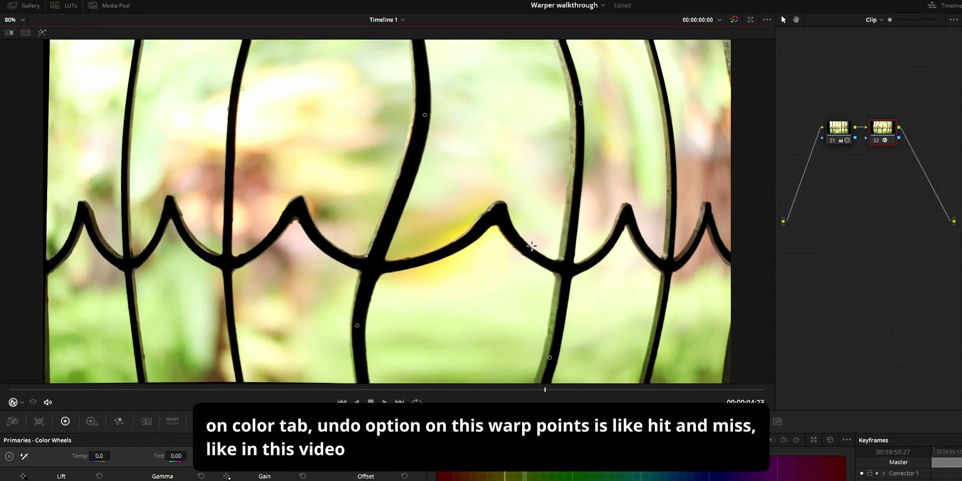
pyautogui.hotkey('ctrl', 'z')
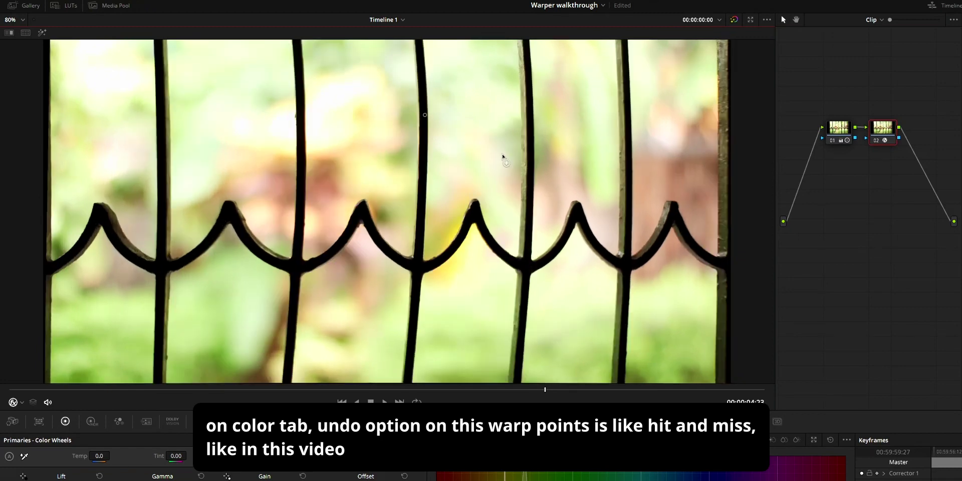
pyautogui.hotkey('ctrl', 'z')
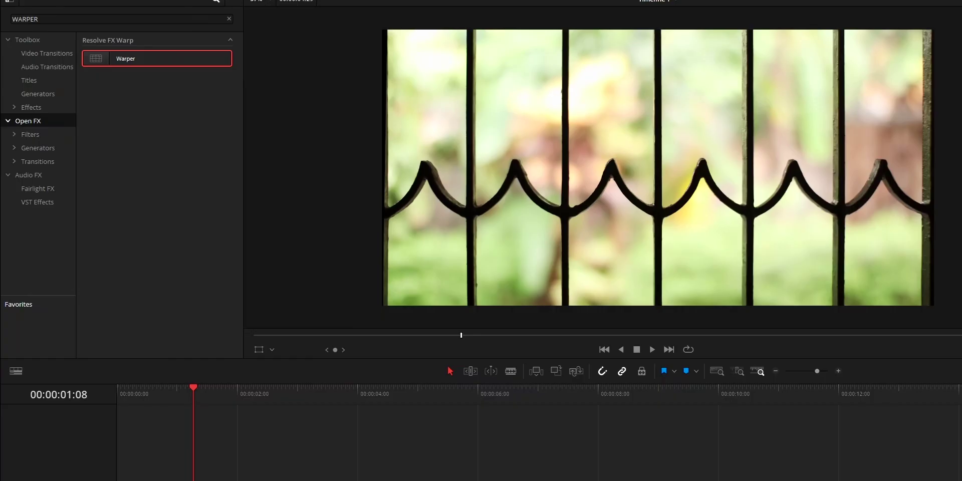
# Reapply Warper to the clip from the Effects Library and enable the Open FX Overlay in the viewer
pyautogui.moveTo(126, 60); pyautogui.dragTo(190, 448)
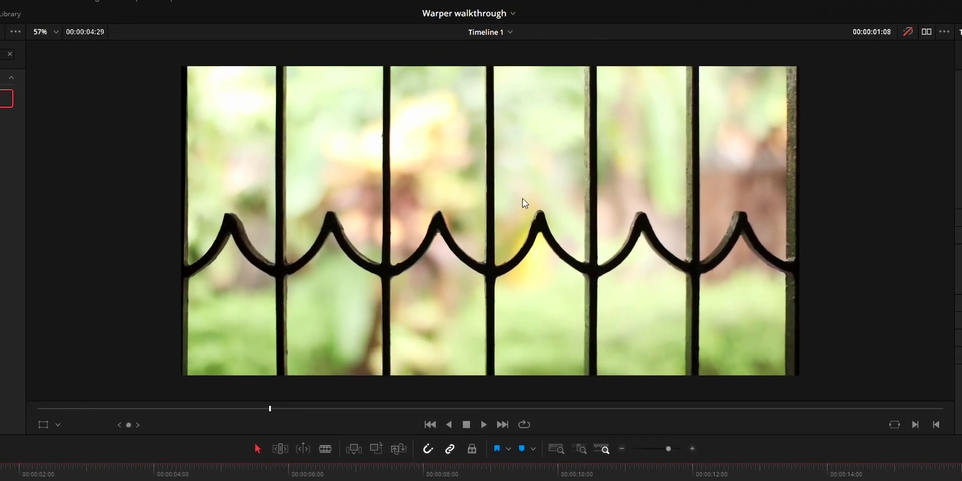
pyautogui.click(535, 205)
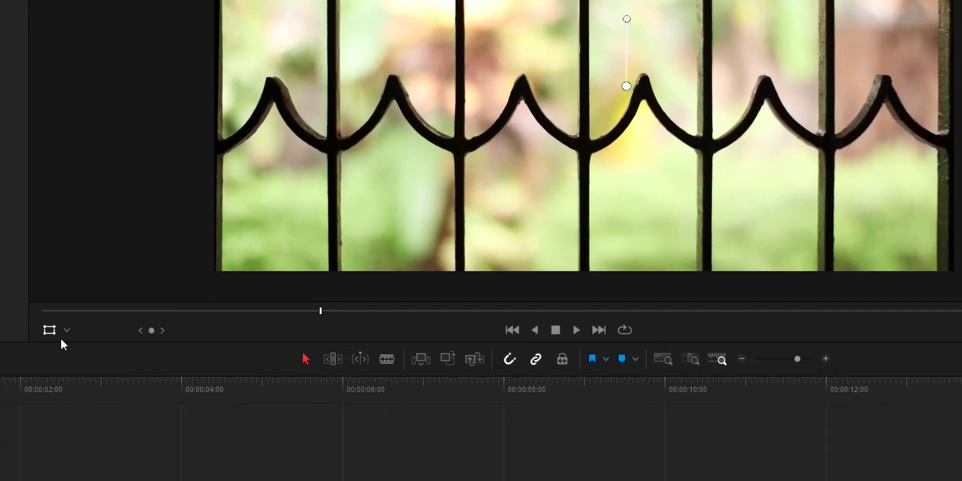
pyautogui.click(57, 424)
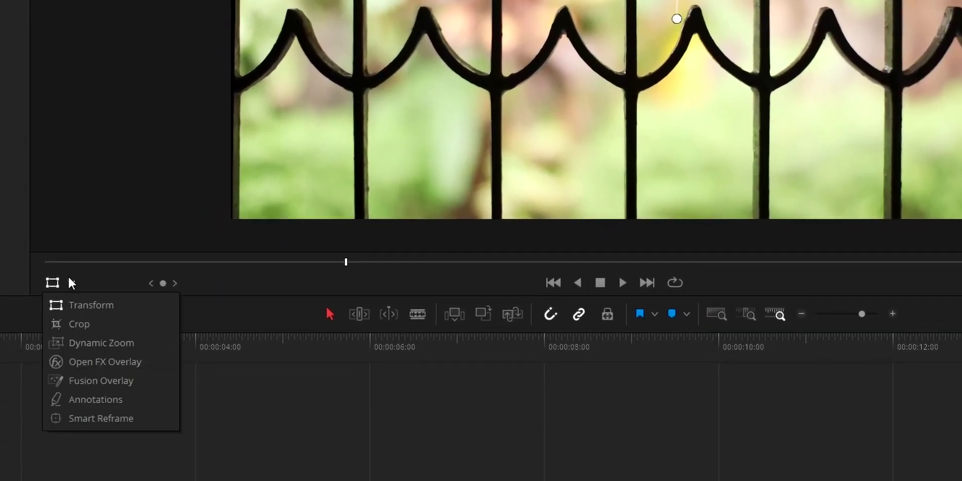
pyautogui.click(81, 369)
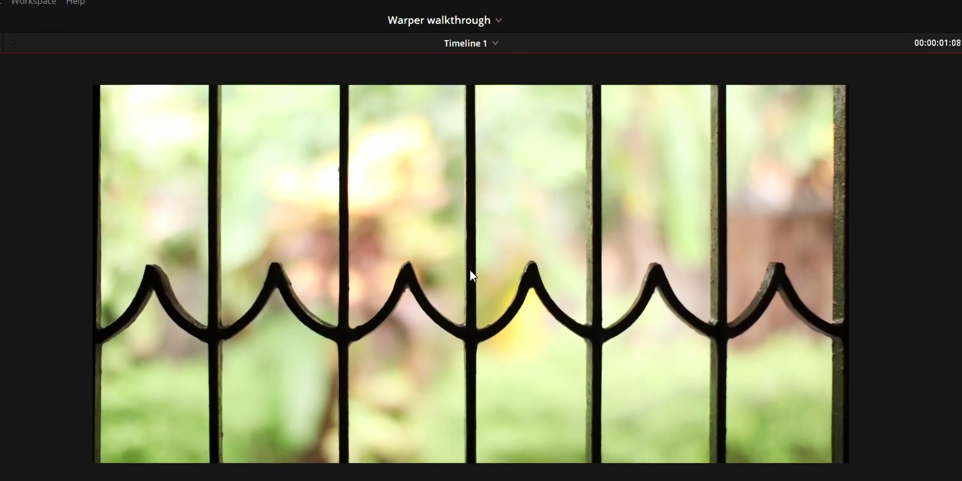
pyautogui.moveTo(469, 271); pyautogui.dragTo(545, 295)
# Zoom into the viewer and pull a fence-peak warp point rightward to curve the vertical bars
pyautogui.scroll(3, 545, 294)
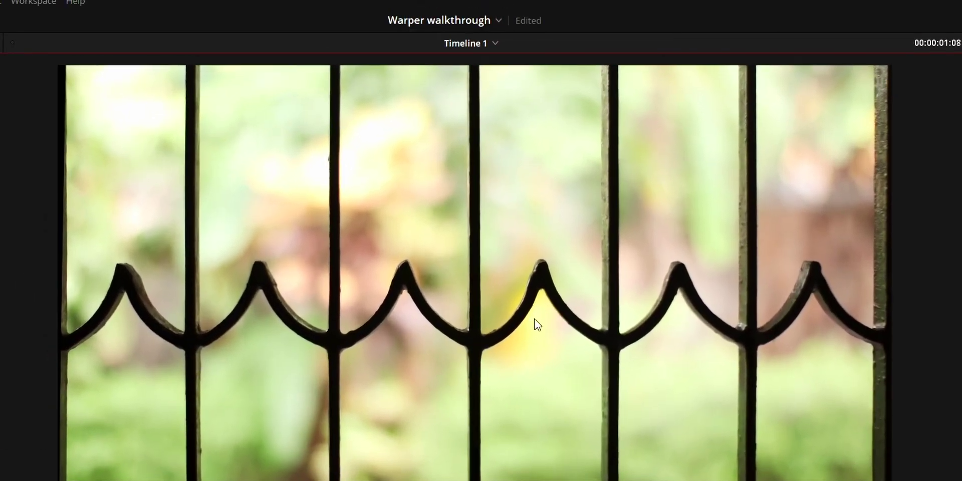
pyautogui.moveTo(534, 319); pyautogui.dragTo(535, 309)
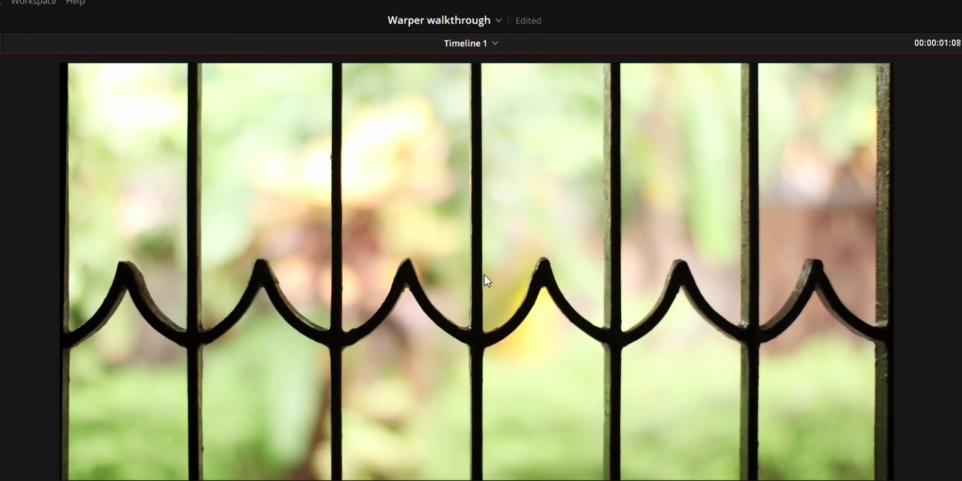
pyautogui.scroll(5, 484, 275)
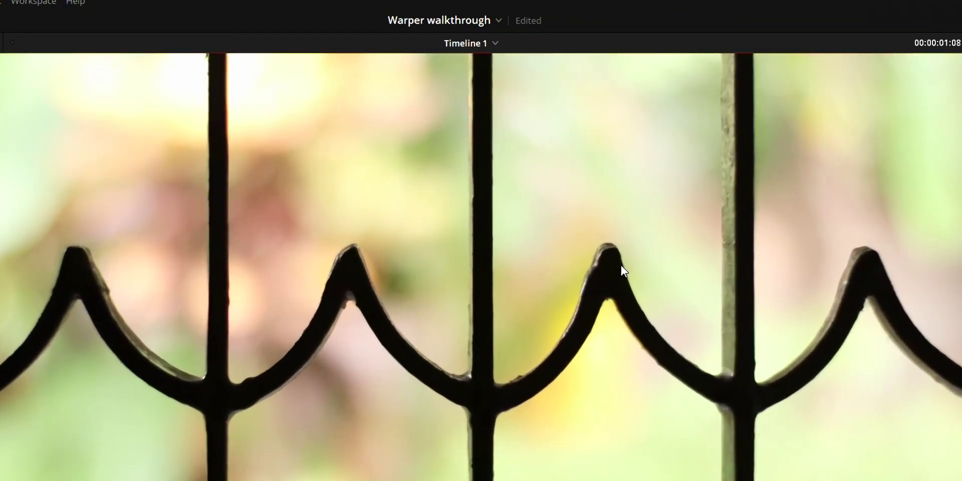
pyautogui.moveTo(625, 268); pyautogui.dragTo(786, 248)
pyautogui.scroll(-5, 765, 240)
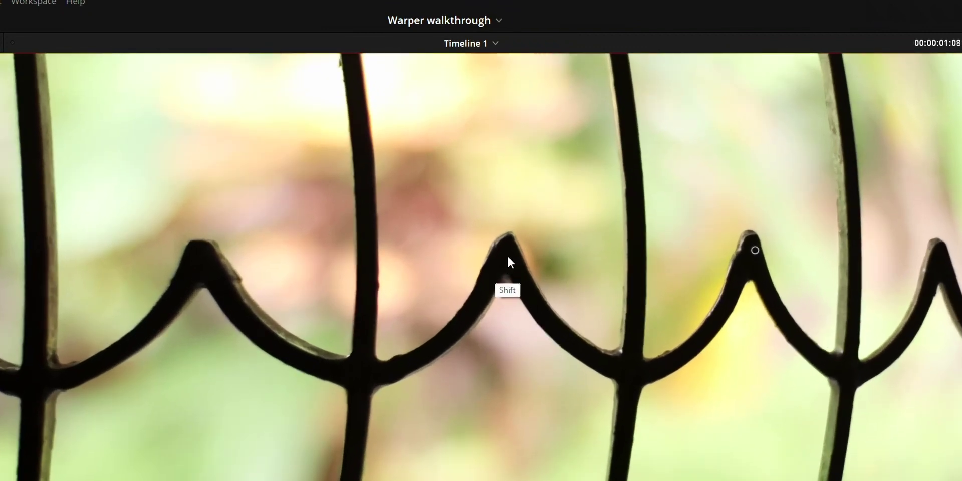
# Add a warp point and shift the spike's warp points left and right to reshape the bars' bend
pyautogui.moveTo(498, 257); pyautogui.dragTo(467, 259)
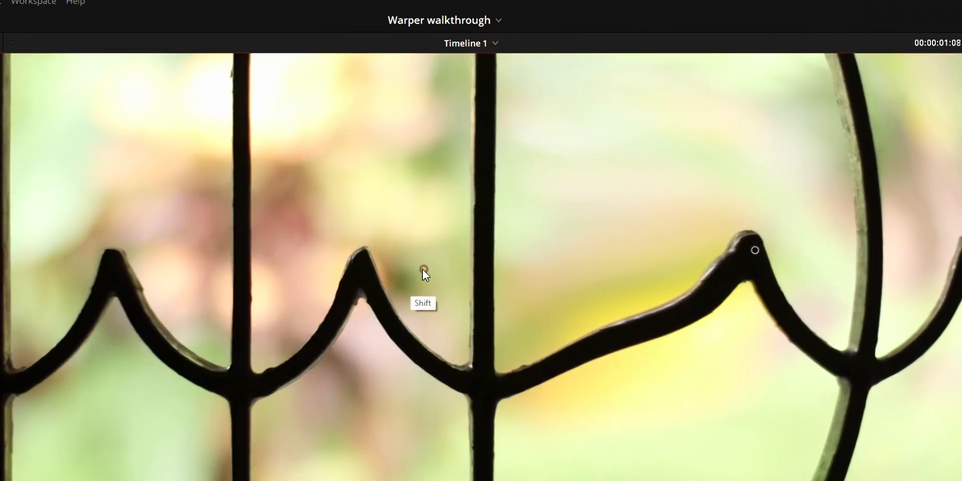
pyautogui.keyDown('shift'); pyautogui.click(360, 274); pyautogui.keyUp('shift')
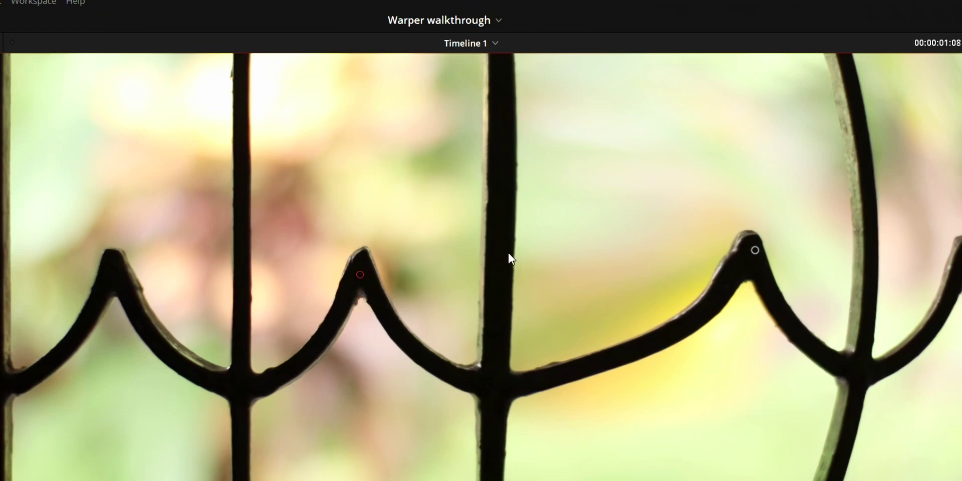
pyautogui.scroll(-4, 509, 258)
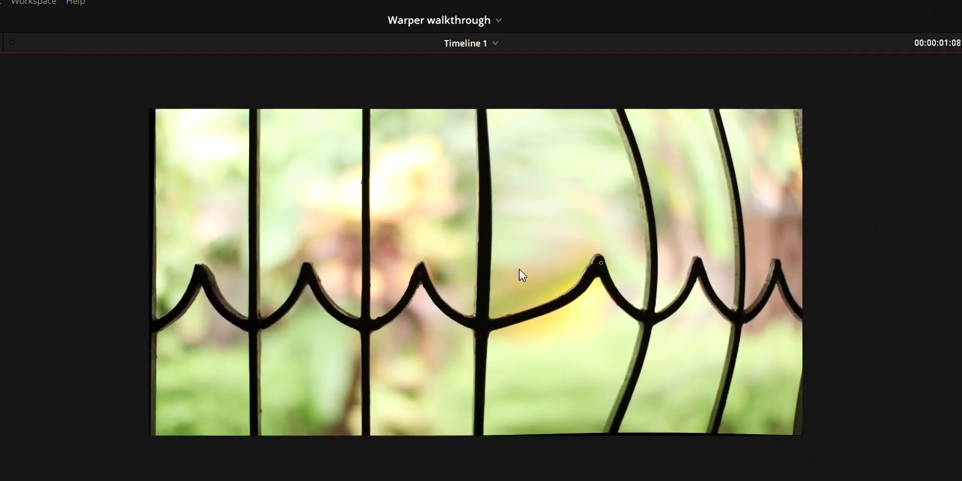
pyautogui.moveTo(631, 276)
pyautogui.mouseDown()
pyautogui.moveTo(559, 291)
pyautogui.moveTo(576, 273)
pyautogui.moveTo(575, 288)
pyautogui.moveTo(555, 286)
pyautogui.moveTo(653, 275)
pyautogui.moveTo(550, 286)
pyautogui.moveTo(619, 287)
pyautogui.mouseUp()
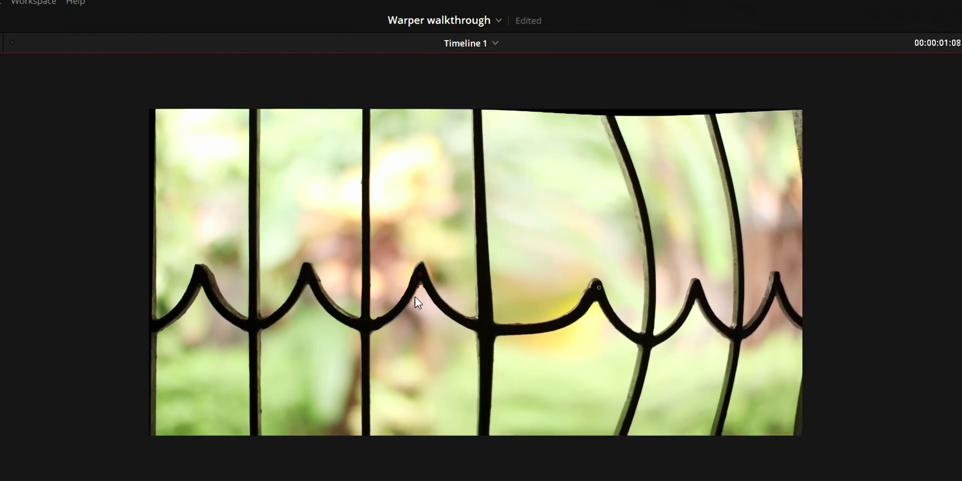
pyautogui.moveTo(598, 286)
pyautogui.mouseDown()
pyautogui.moveTo(546, 294)
pyautogui.moveTo(520, 279)
pyautogui.moveTo(604, 276)
pyautogui.mouseUp()
pyautogui.scroll(4, 670, 301)
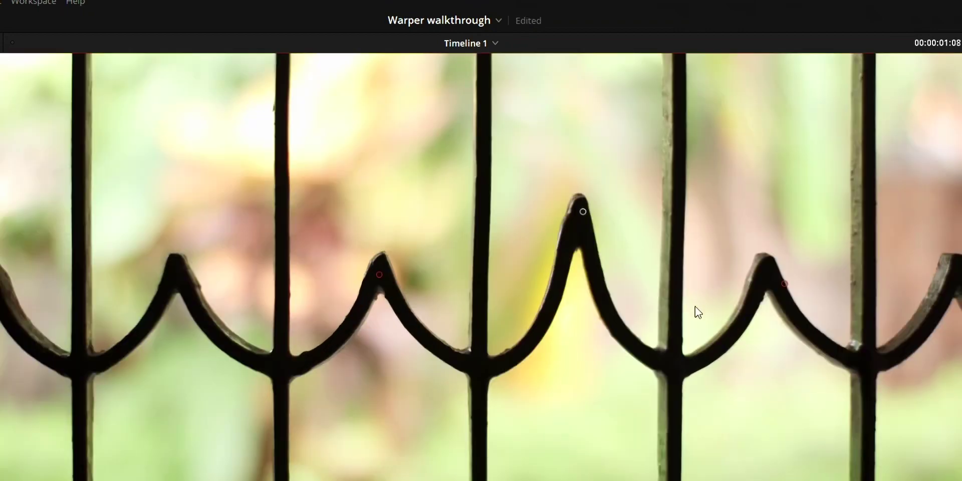
pyautogui.press('alt')
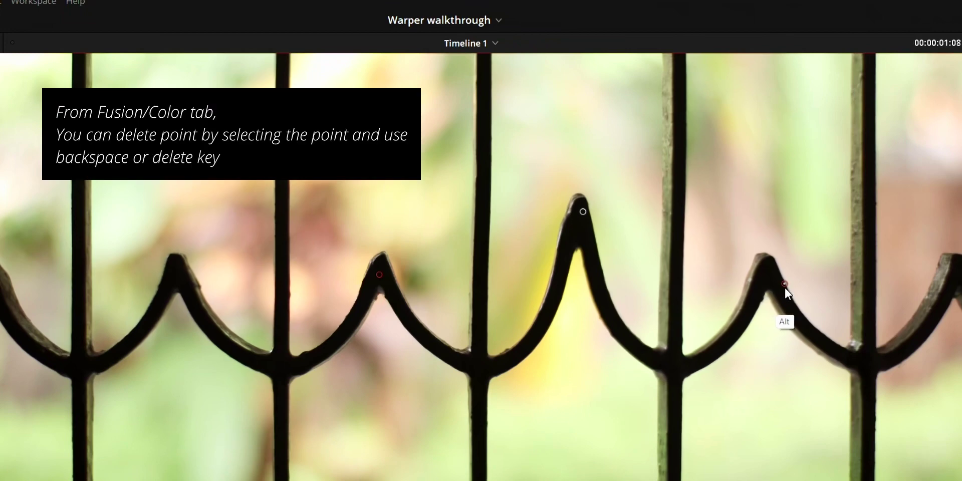
# Delete the right spike's warp point, then box-select, move and stretch points to hook the bars
pyautogui.keyDown('alt'); pyautogui.click(785, 286); pyautogui.keyUp('alt')
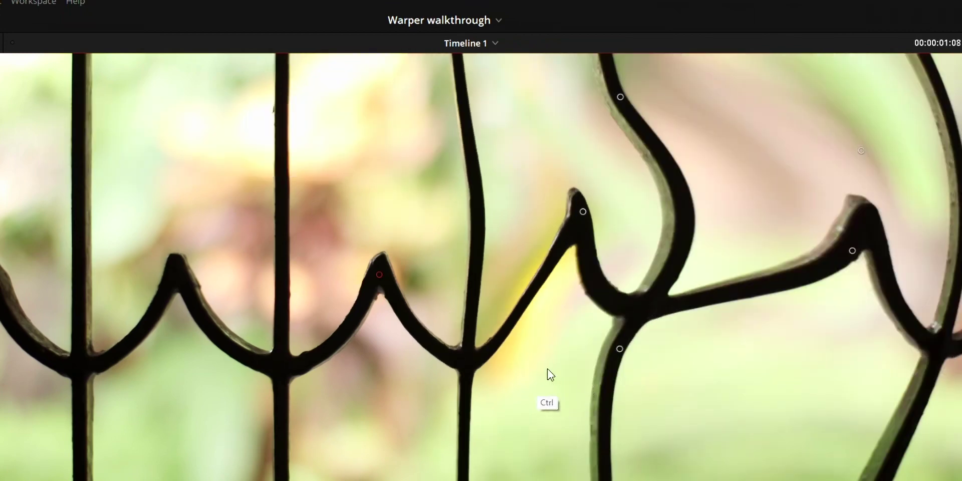
pyautogui.moveTo(523, 178)
pyautogui.mouseDown()
pyautogui.moveTo(555, 240)
pyautogui.moveTo(769, 320)
pyautogui.moveTo(883, 385)
pyautogui.mouseUp()
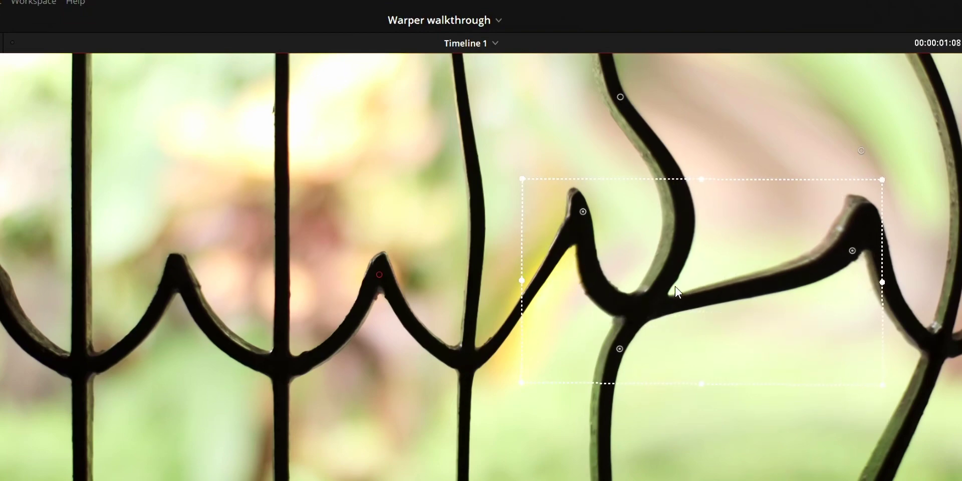
pyautogui.moveTo(676, 287)
pyautogui.mouseDown()
pyautogui.moveTo(807, 288)
pyautogui.moveTo(505, 278)
pyautogui.moveTo(665, 291)
pyautogui.mouseUp()
pyautogui.moveTo(680, 392); pyautogui.dragTo(682, 467)
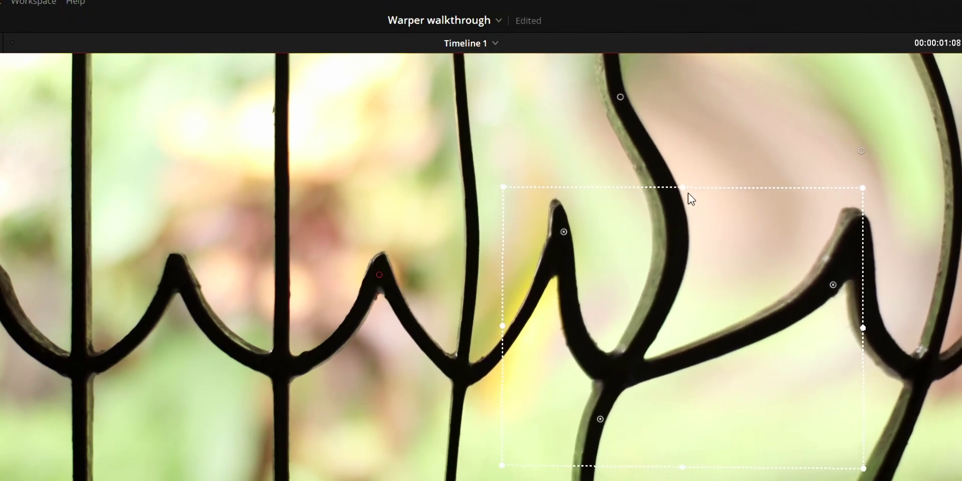
pyautogui.moveTo(682, 188); pyautogui.dragTo(694, 103)
pyautogui.scroll(-5, 755, 218)
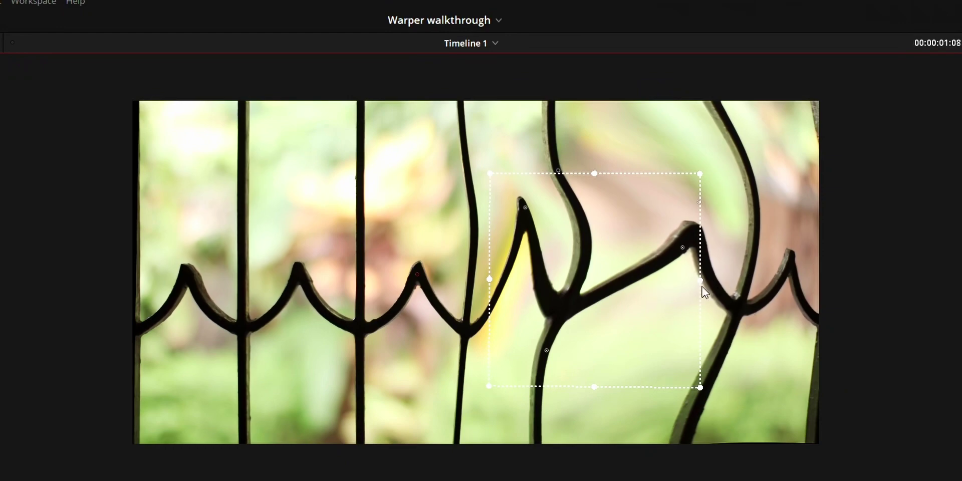
pyautogui.moveTo(702, 287); pyautogui.dragTo(572, 273)
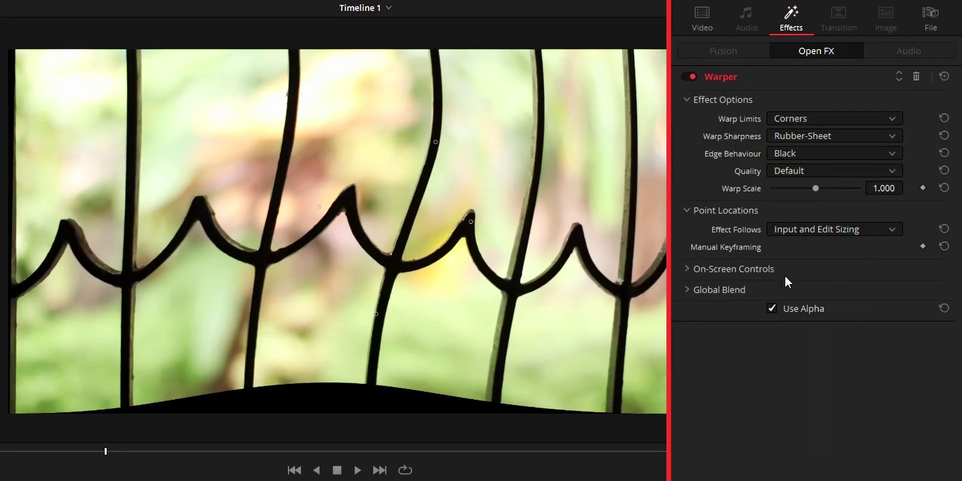
# Expand On-Screen Controls and tick Render a Reference Grid
pyautogui.click(690, 268)
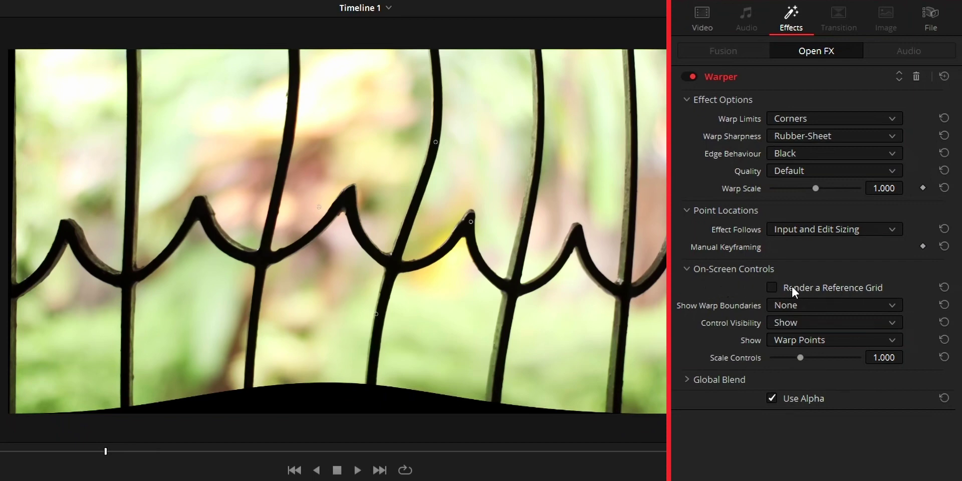
pyautogui.click(772, 287)
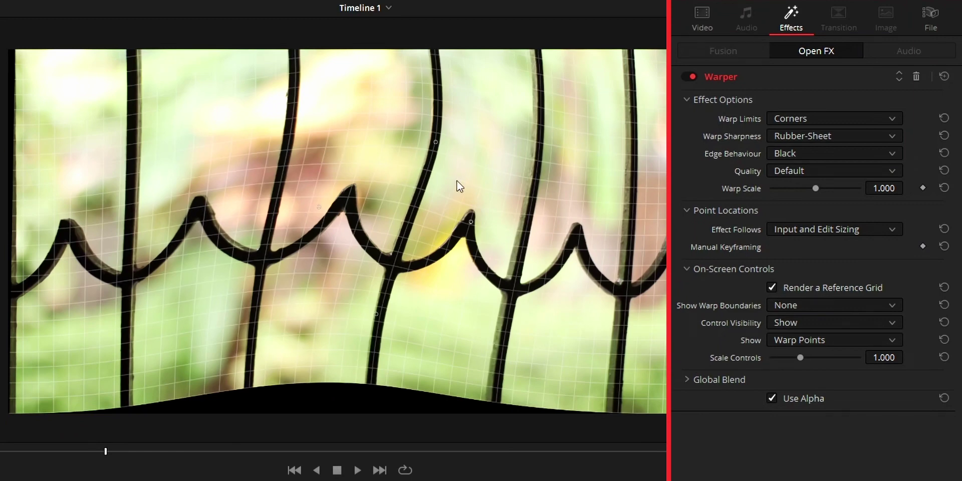
pyautogui.scroll(1, 458, 185)
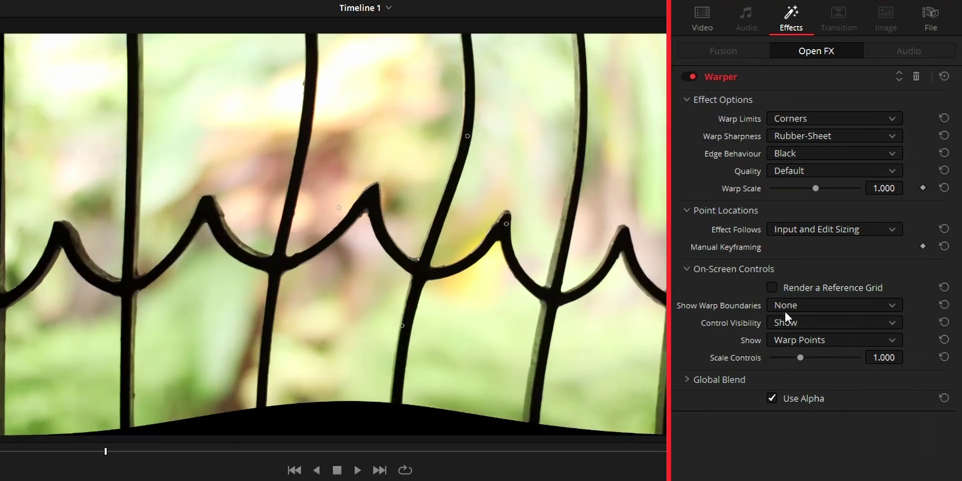
# Keep warp boundaries hidden and add warp points bending the left bars and the right side
pyautogui.click(785, 307)
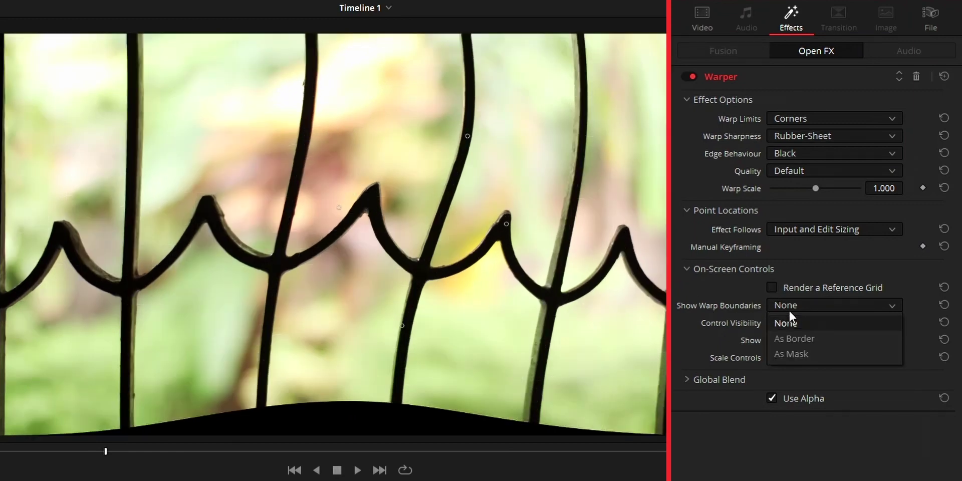
pyautogui.click(795, 320)
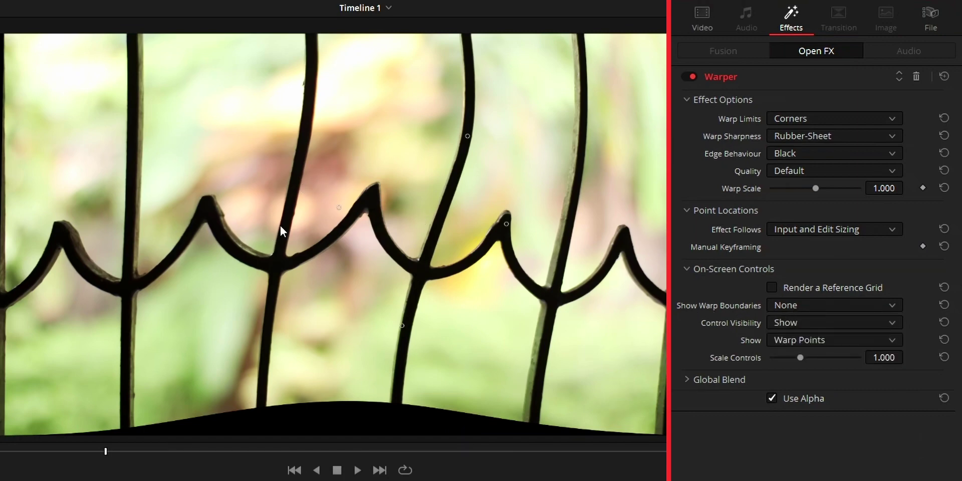
pyautogui.moveTo(282, 232); pyautogui.dragTo(252, 239)
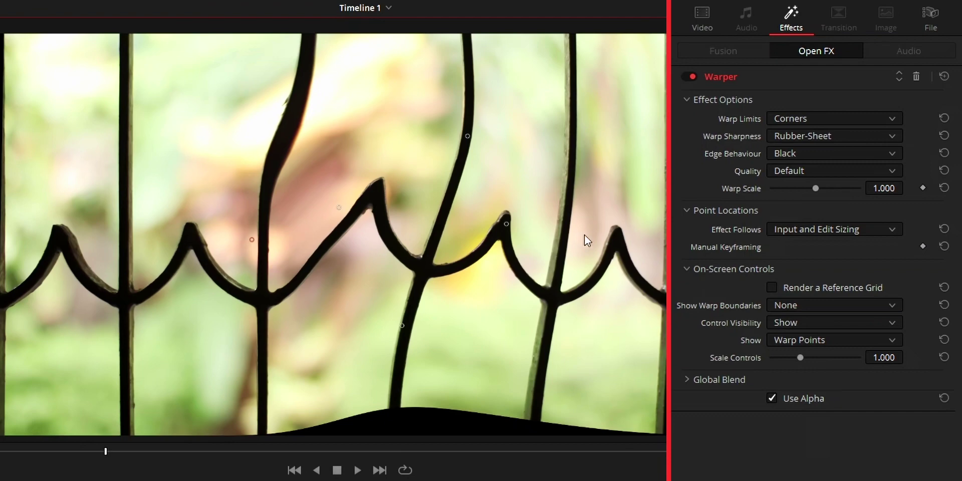
pyautogui.moveTo(593, 238); pyautogui.dragTo(615, 238)
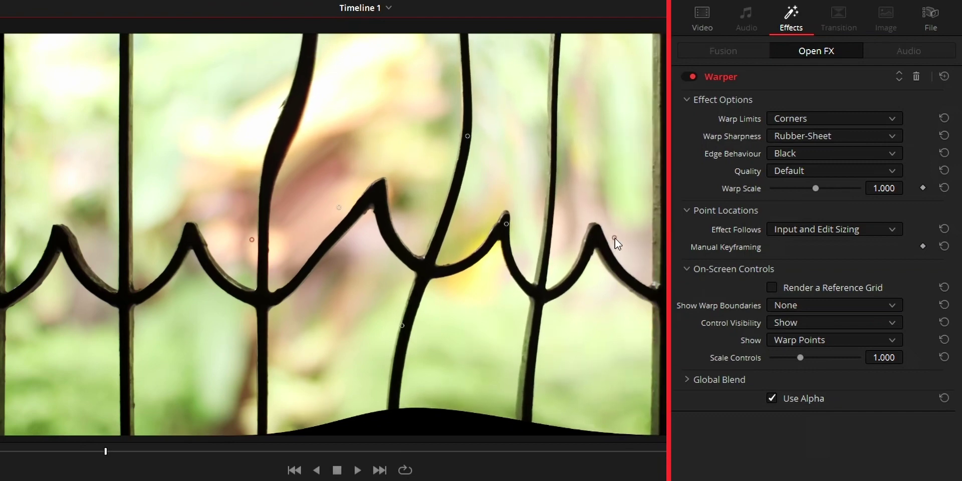
# Show the warp boundaries As Border, then As Mask
pyautogui.click(804, 308)
pyautogui.click(807, 338)
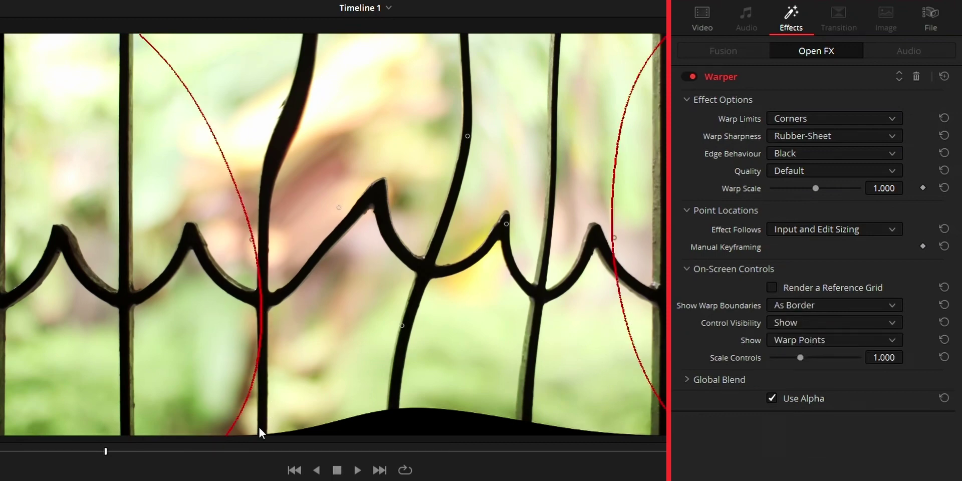
pyautogui.click(786, 306)
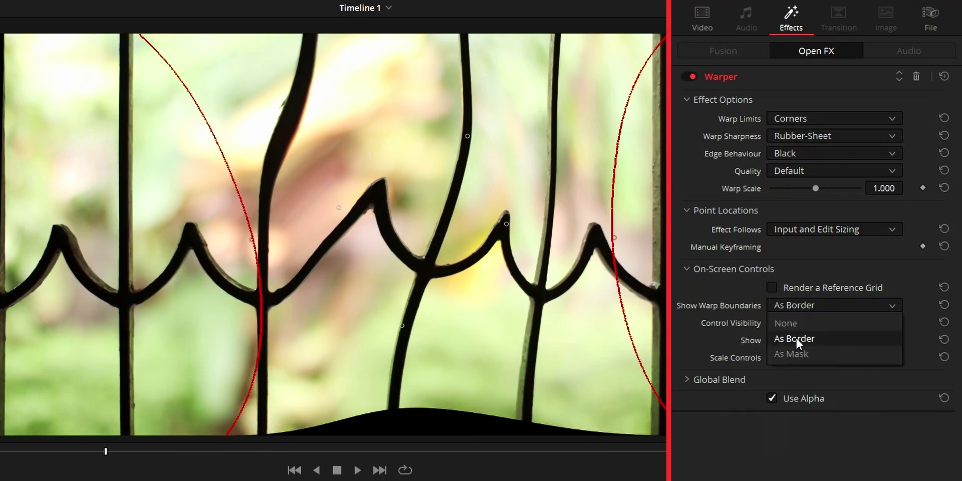
pyautogui.click(785, 353)
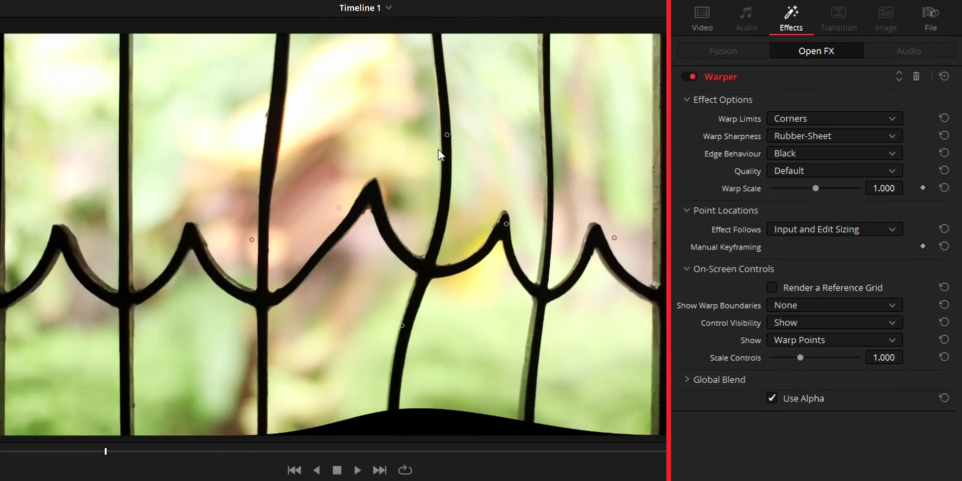
# Set the warp controls to Always Show, then Auto Hide, and bend the upper vertical bar
pyautogui.scroll(3, 452, 144)
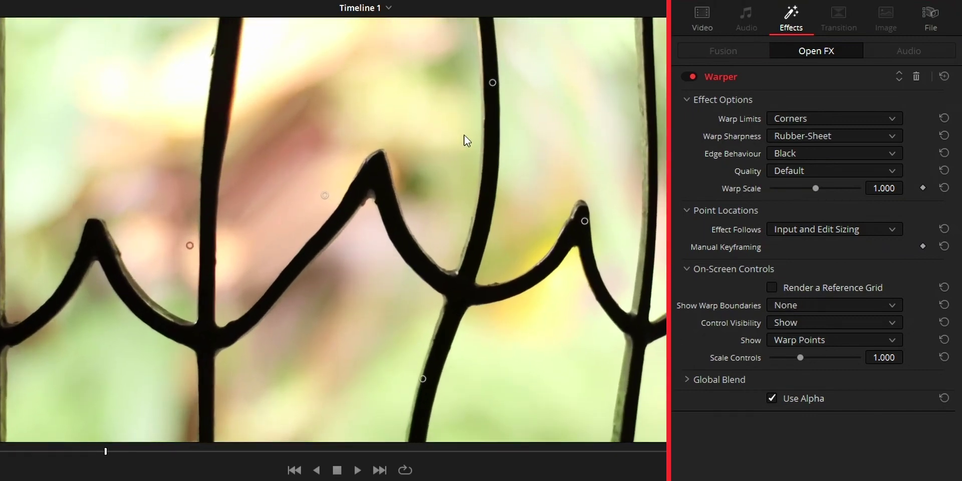
pyautogui.click(819, 326)
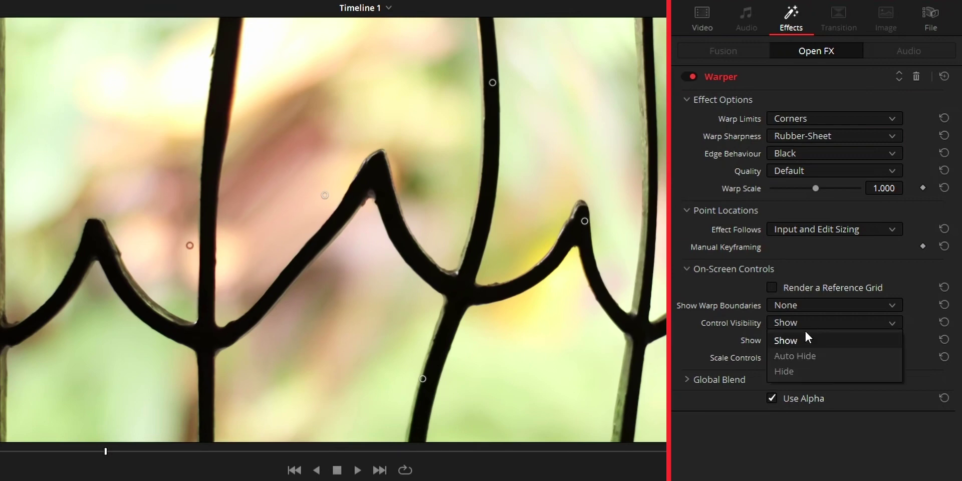
pyautogui.click(781, 339)
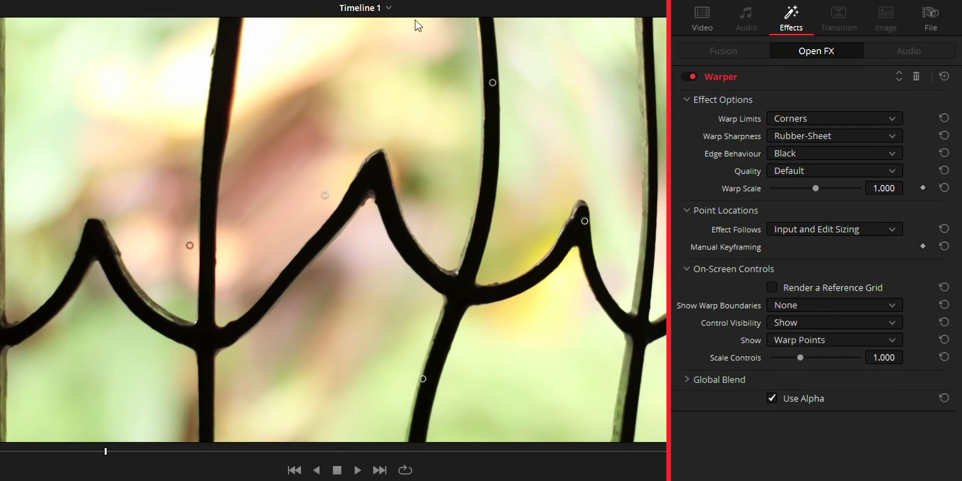
pyautogui.click(792, 321)
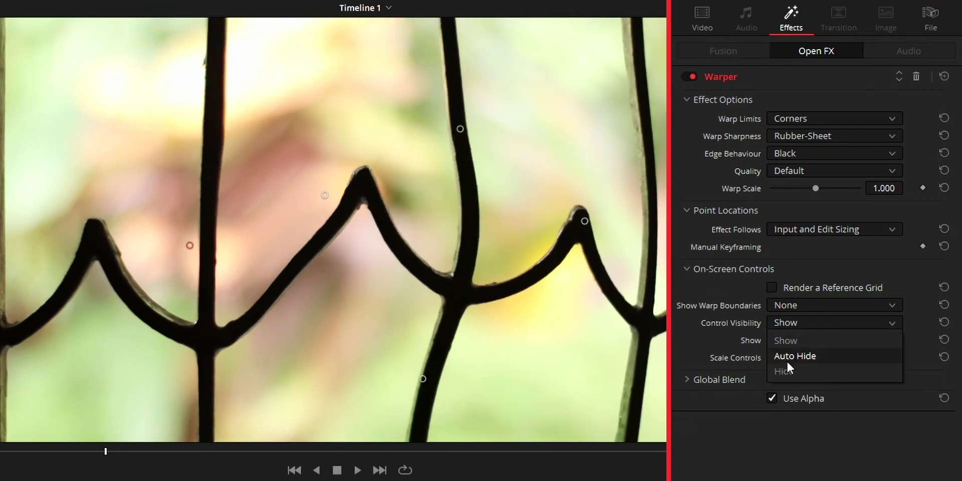
pyautogui.click(787, 358)
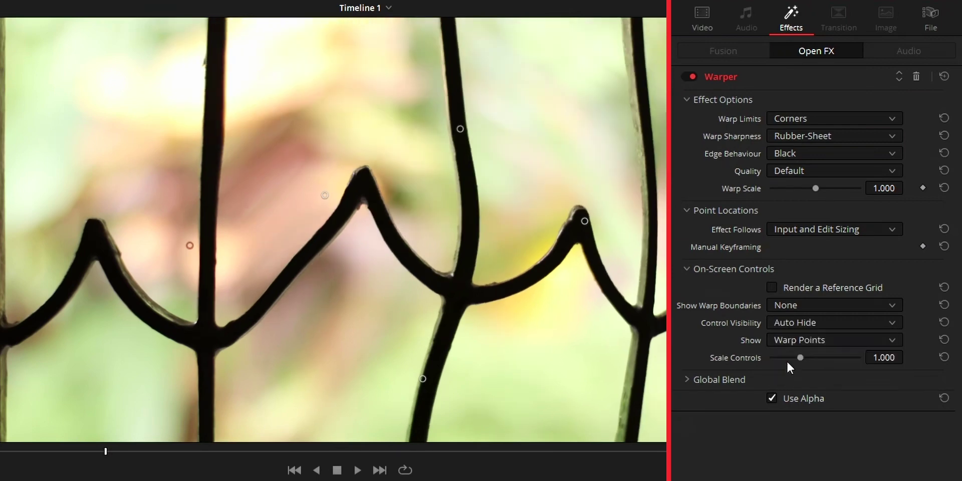
pyautogui.moveTo(462, 131); pyautogui.dragTo(528, 128)
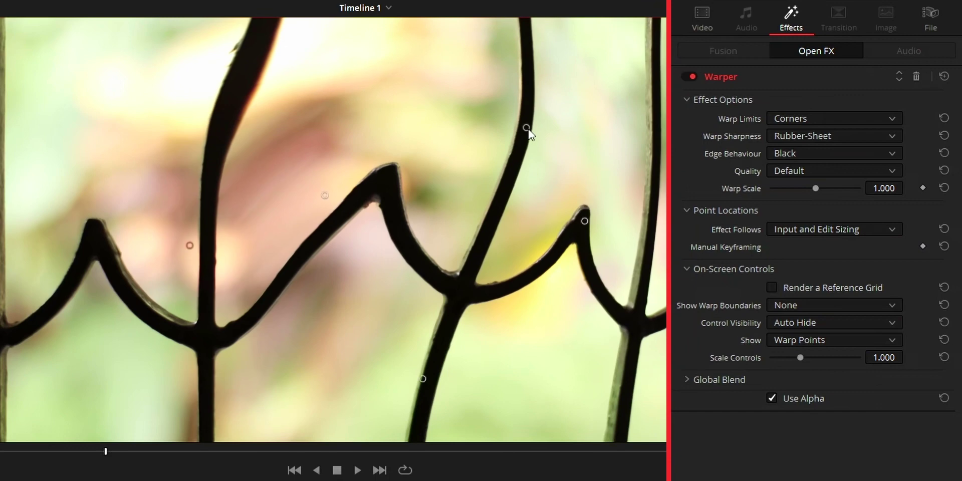
# Hide the on-screen warp controls entirely and re-bend the upper part of the bar
pyautogui.click(792, 322)
pyautogui.click(784, 371)
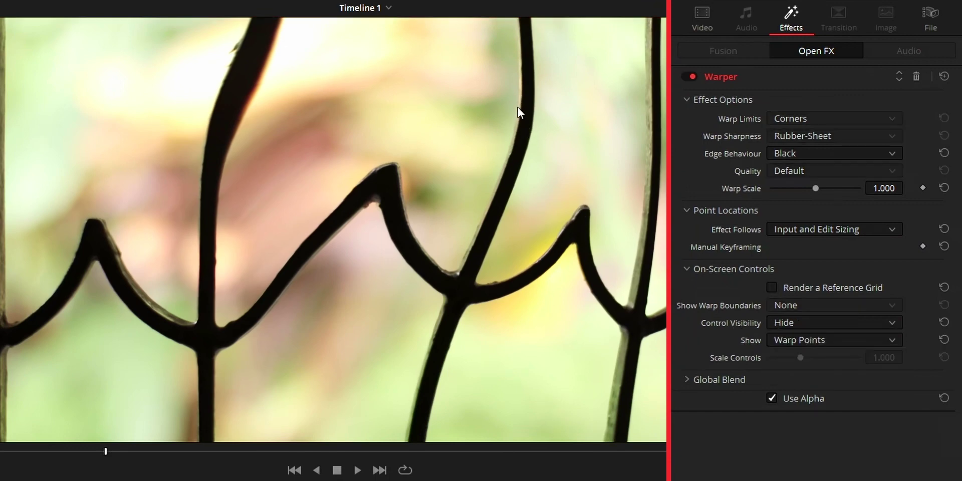
pyautogui.moveTo(511, 137); pyautogui.dragTo(483, 155)
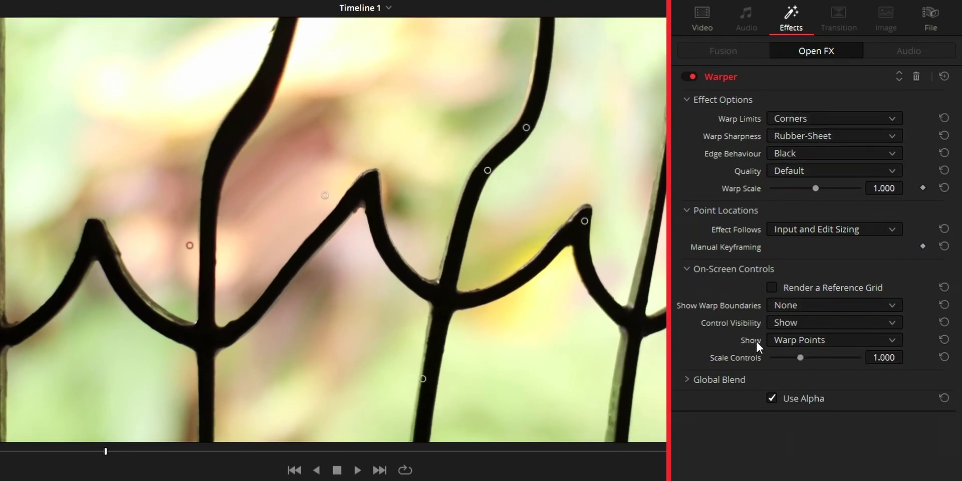
# Show the warp as points, bend the right bar's top upward and lower the right fence peak
pyautogui.click(793, 343)
pyautogui.click(797, 359)
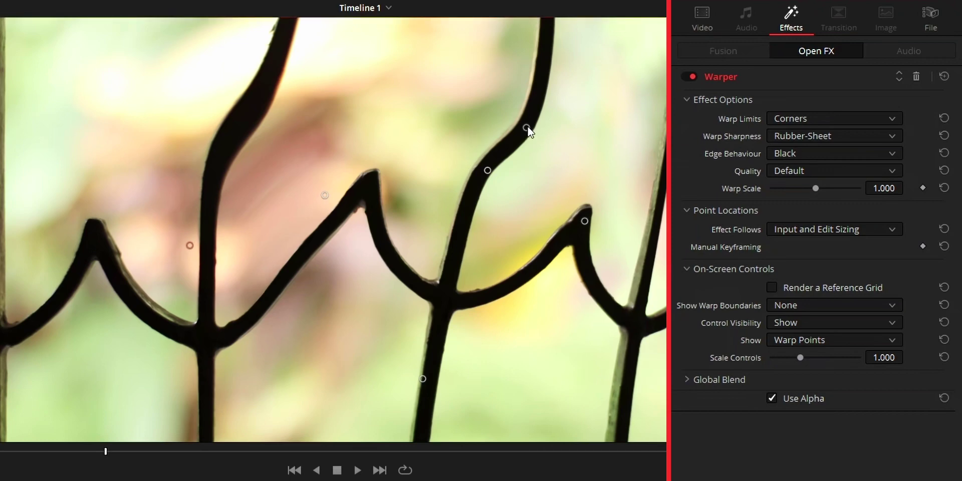
pyautogui.moveTo(526, 127); pyautogui.dragTo(530, 111)
pyautogui.moveTo(586, 220); pyautogui.dragTo(582, 233)
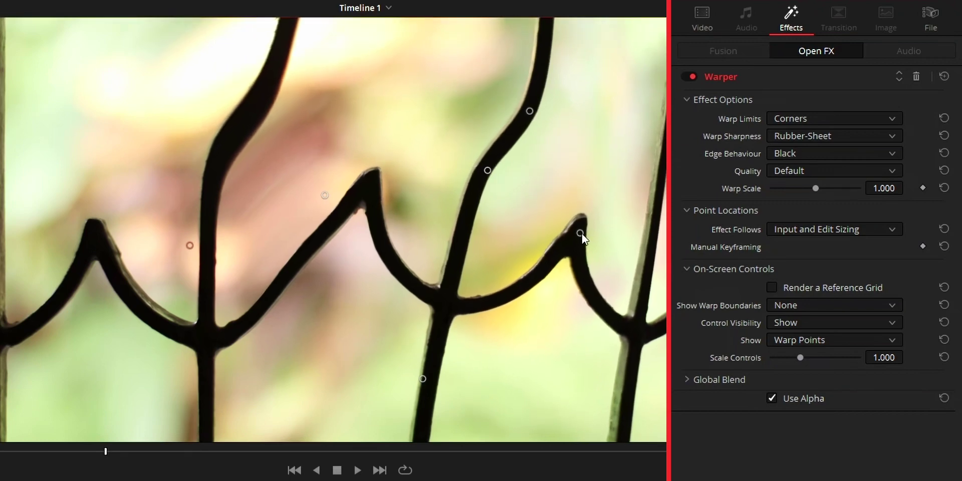
# Reshape the right peak with warp vectors shown, then size the control circles to 3.000 and 0
pyautogui.click(807, 339)
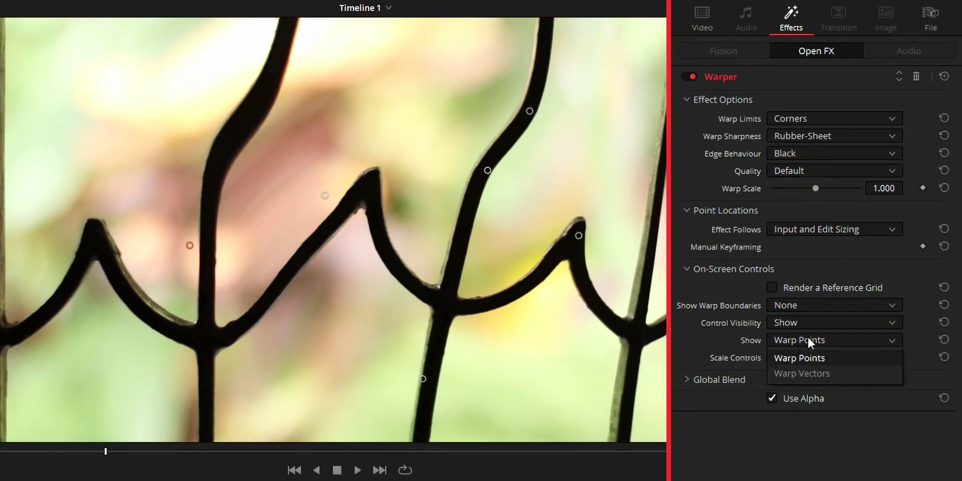
pyautogui.click(808, 373)
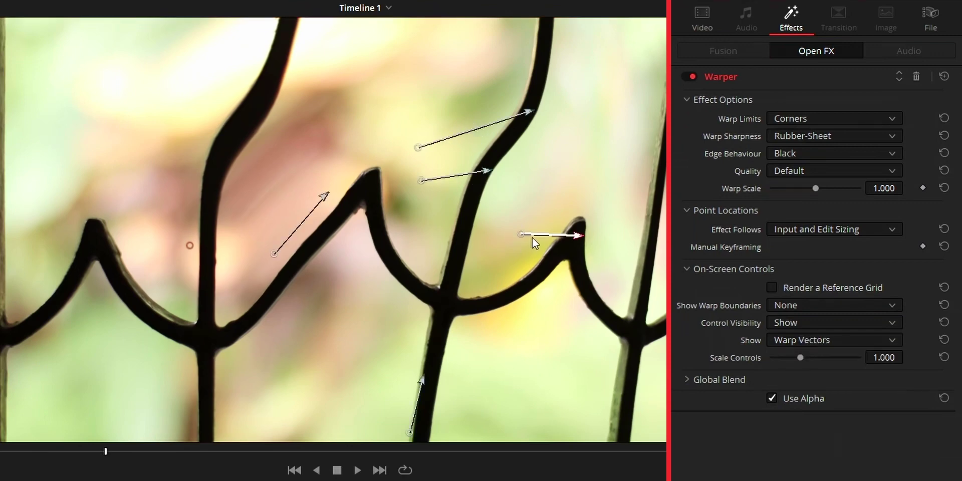
pyautogui.moveTo(522, 235); pyautogui.dragTo(600, 224)
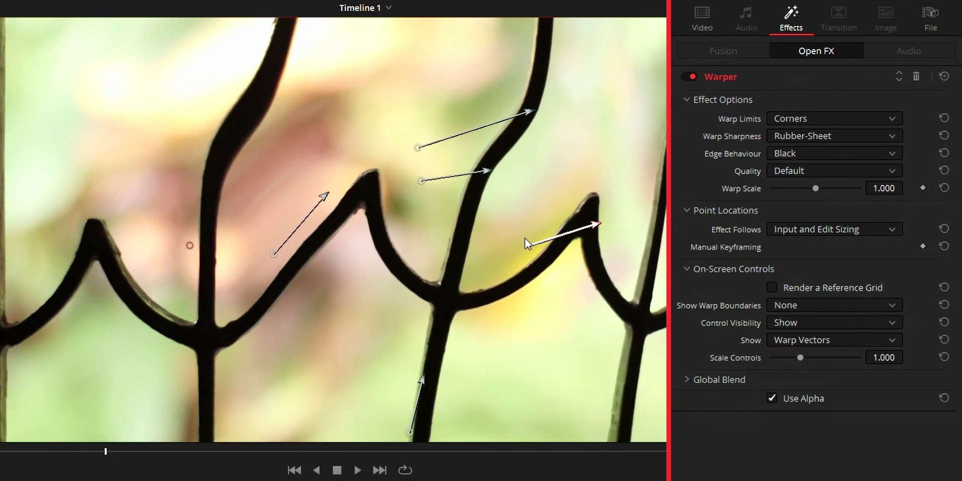
pyautogui.moveTo(525, 239); pyautogui.dragTo(537, 256)
pyautogui.moveTo(593, 228); pyautogui.dragTo(591, 147)
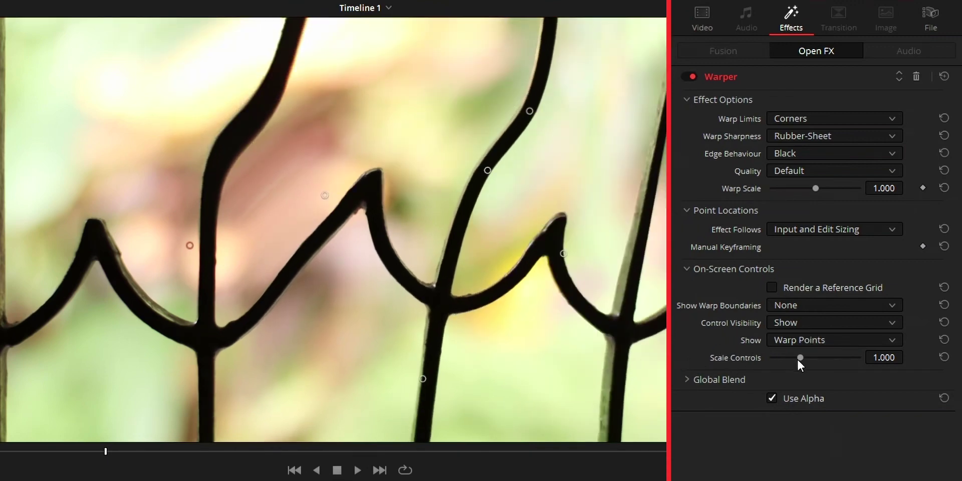
pyautogui.moveTo(798, 358); pyautogui.dragTo(868, 359)
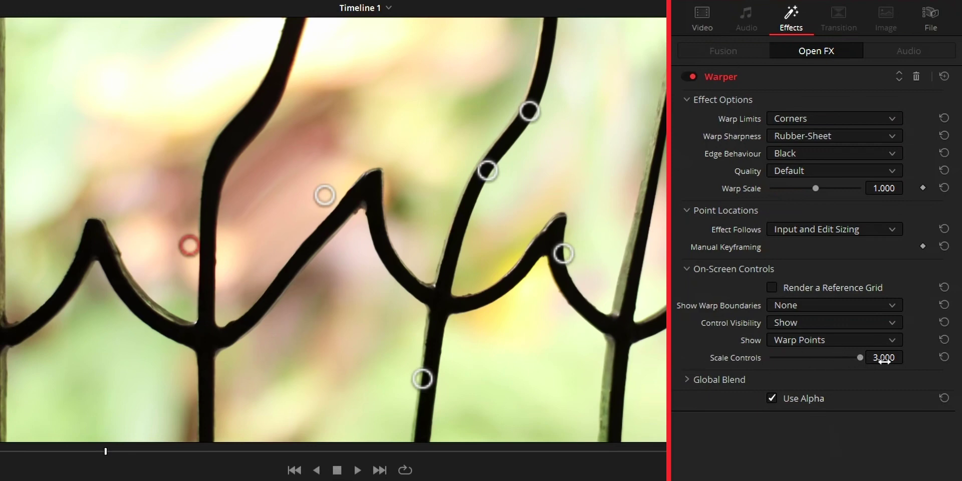
pyautogui.moveTo(853, 356); pyautogui.dragTo(716, 356)
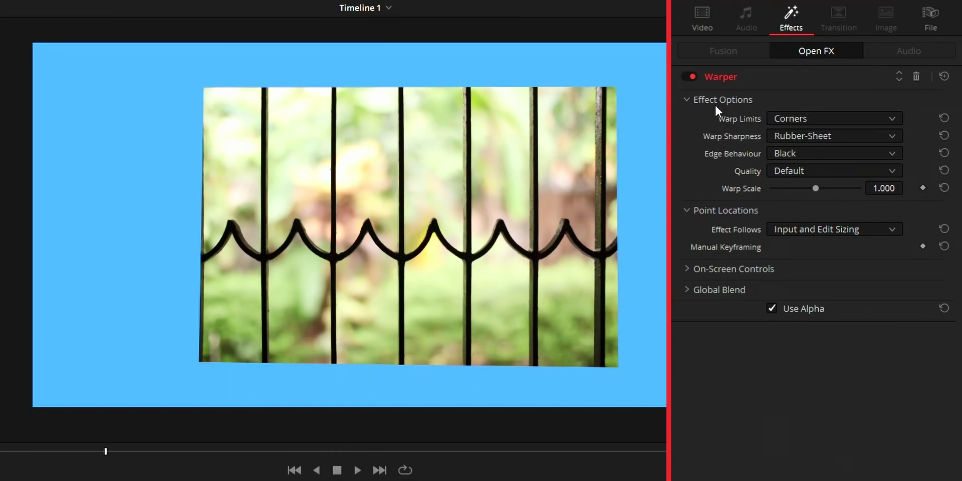
# With Corners warp limits, bulge the clip's right and top edges and bend the bars
pyautogui.click(807, 120)
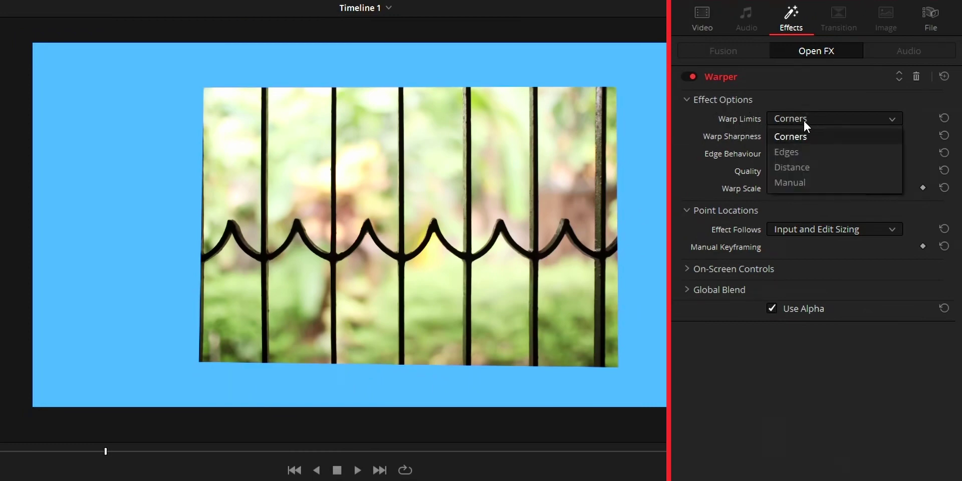
pyautogui.click(794, 138)
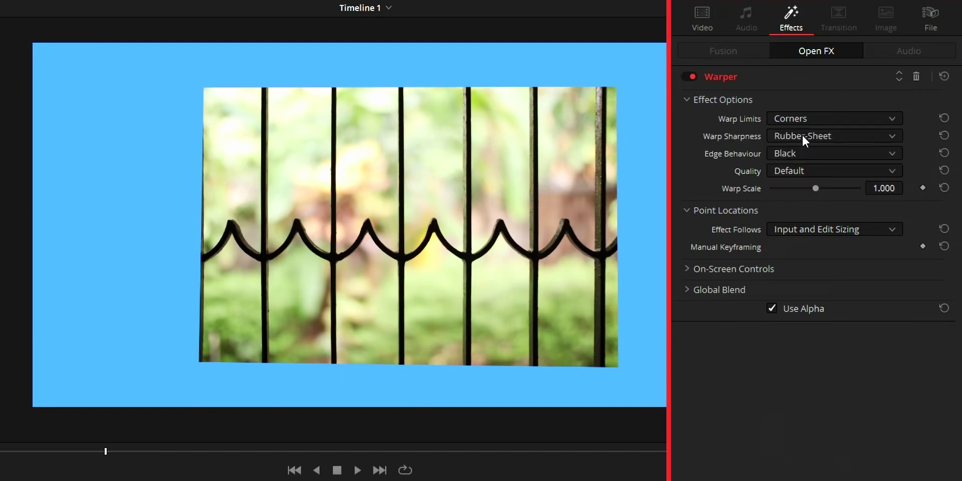
pyautogui.moveTo(596, 131); pyautogui.dragTo(524, 78)
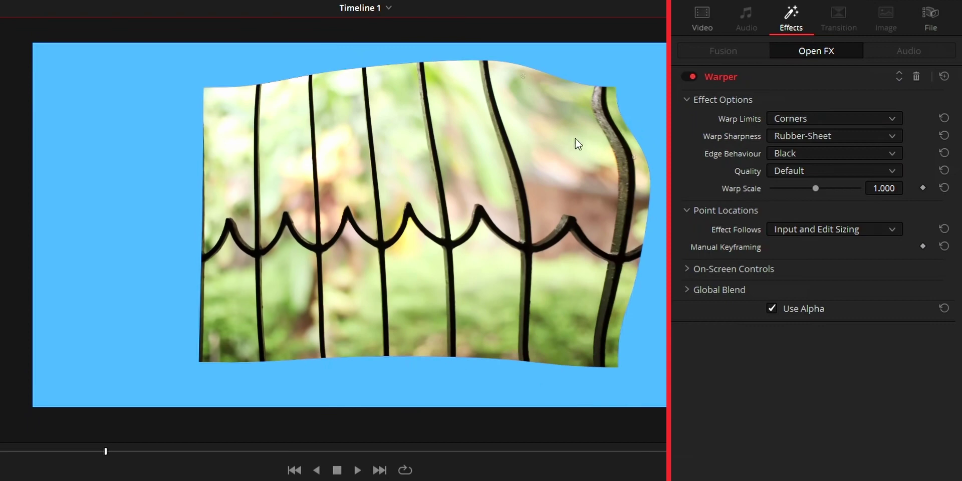
pyautogui.moveTo(575, 144); pyautogui.dragTo(538, 175)
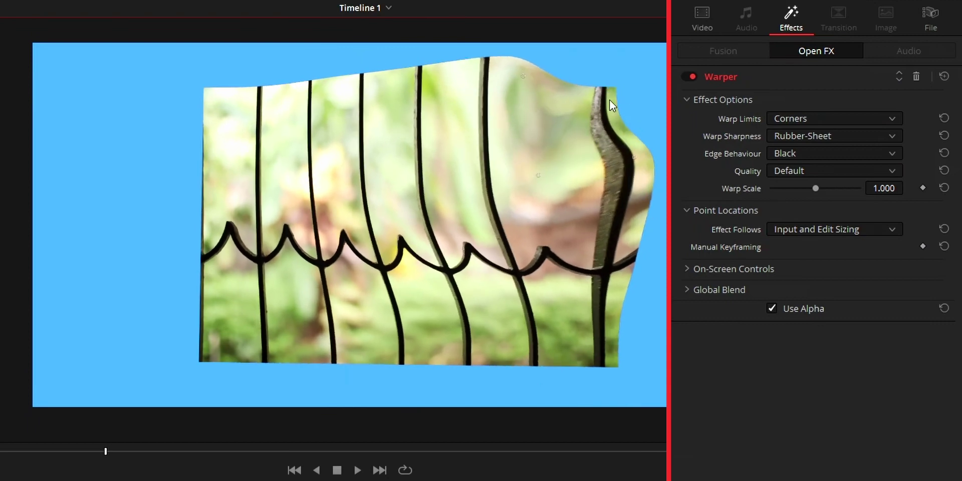
pyautogui.scroll(5, 624, 83)
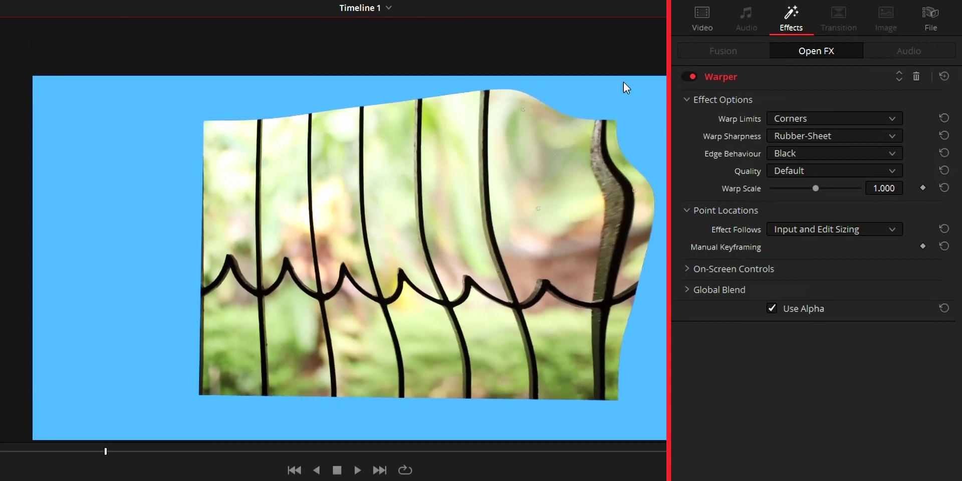
pyautogui.moveTo(435, 241); pyautogui.dragTo(449, 246)
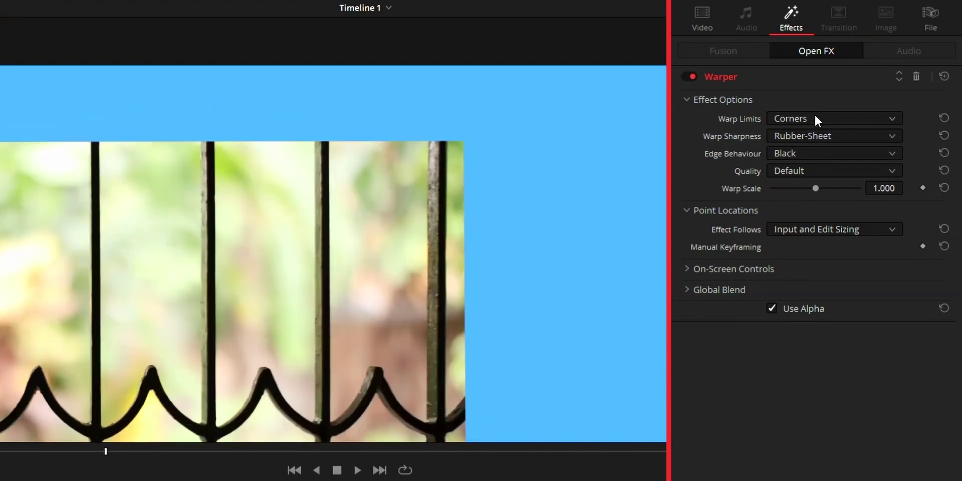
# Switch warp limits to Edges and drag points into S-curved, bulging, twisted bars
pyautogui.click(814, 113)
pyautogui.click(789, 152)
pyautogui.moveTo(247, 262); pyautogui.dragTo(291, 296)
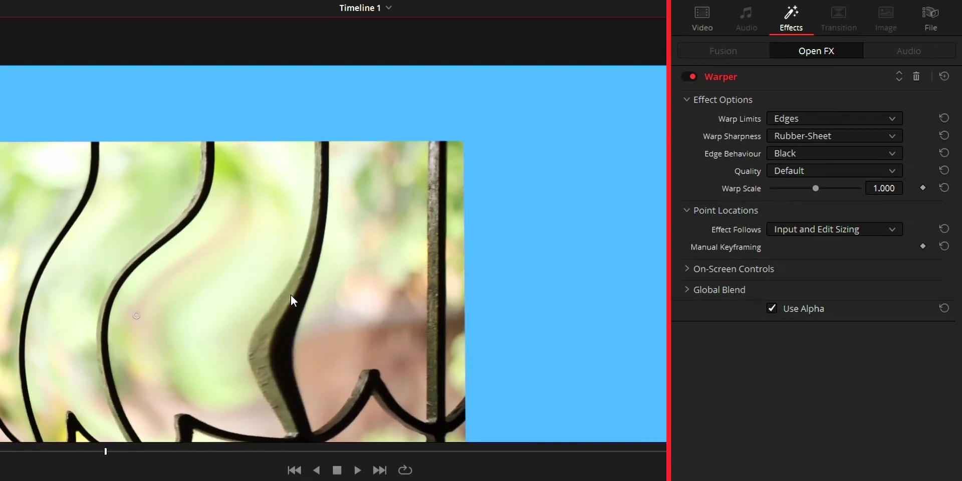
pyautogui.moveTo(436, 324); pyautogui.dragTo(408, 330)
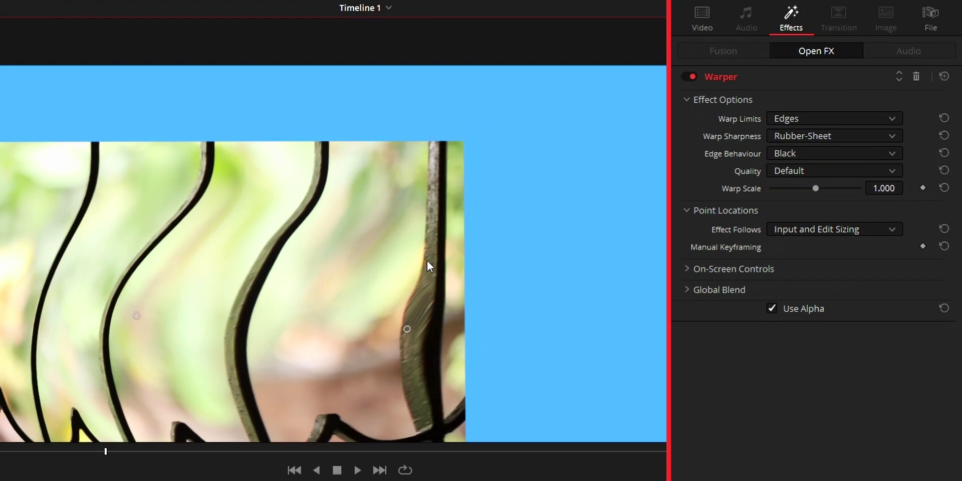
pyautogui.moveTo(427, 262); pyautogui.dragTo(461, 263)
pyautogui.moveTo(453, 320); pyautogui.dragTo(474, 329)
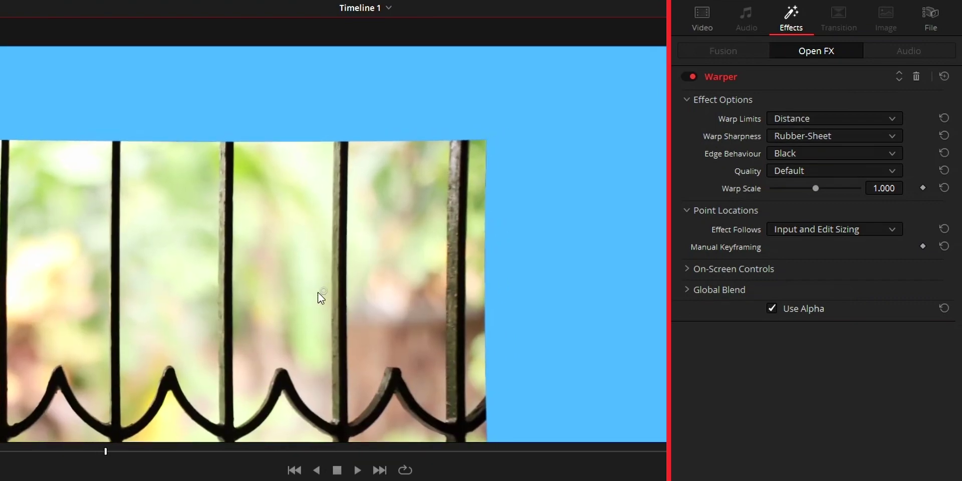
pyautogui.moveTo(318, 294); pyautogui.dragTo(560, 251)
# Add more warp points to bend and slant the bars and pull the top-right edge outward
pyautogui.moveTo(415, 286); pyautogui.dragTo(447, 275)
pyautogui.moveTo(264, 289); pyautogui.dragTo(257, 323)
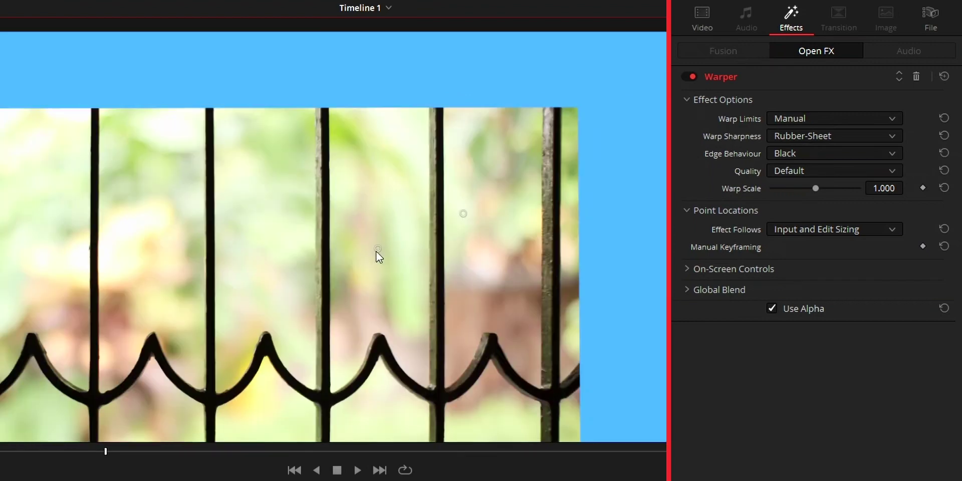
pyautogui.moveTo(377, 253); pyautogui.dragTo(388, 161)
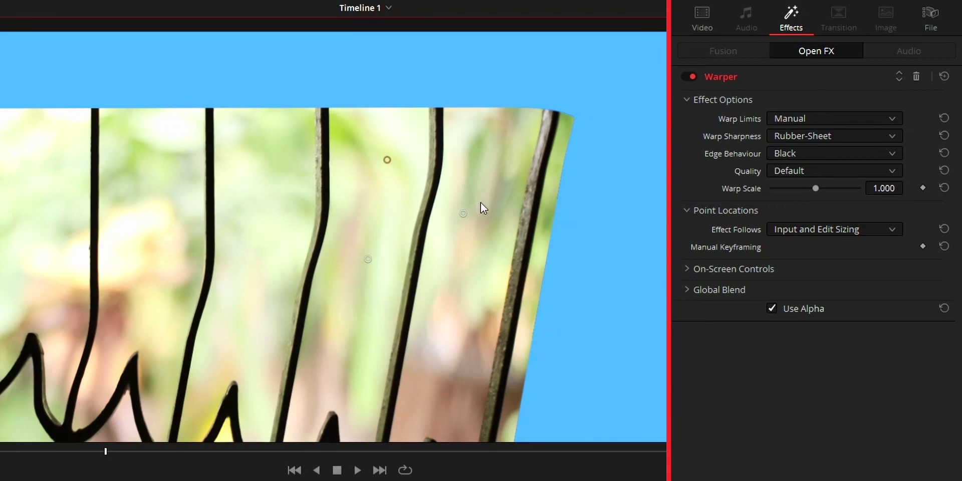
pyautogui.moveTo(468, 217); pyautogui.dragTo(474, 234)
pyautogui.moveTo(564, 130); pyautogui.dragTo(603, 120)
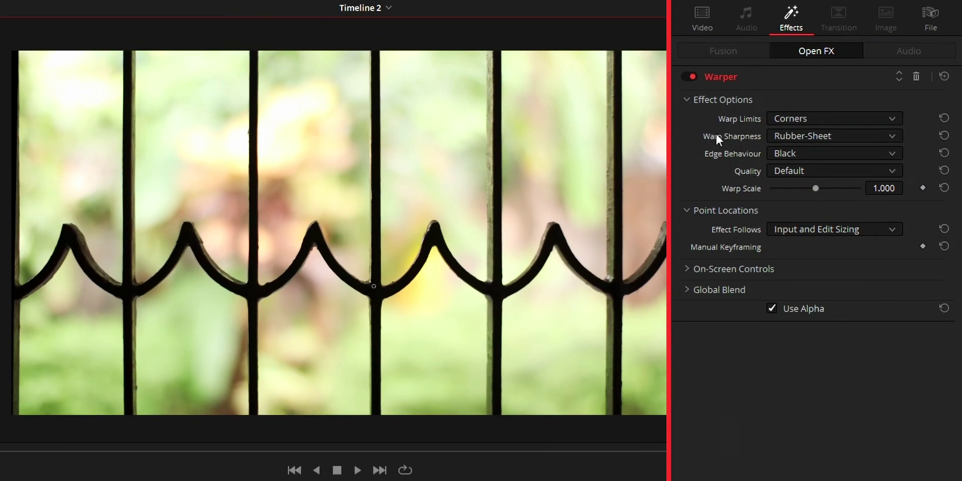
# Set Warp Sharpness to Sharp and bend the image rightward from the rail junction
pyautogui.click(798, 138)
pyautogui.click(791, 153)
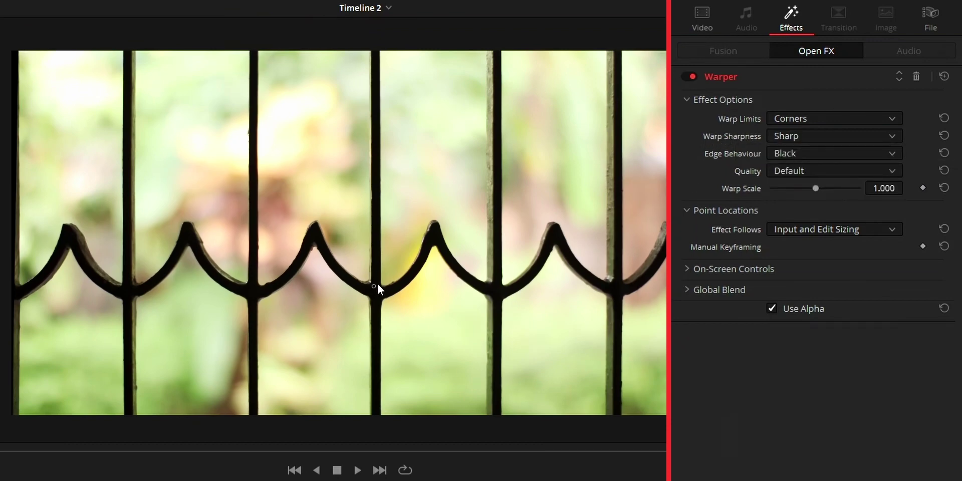
pyautogui.moveTo(372, 285); pyautogui.dragTo(563, 271)
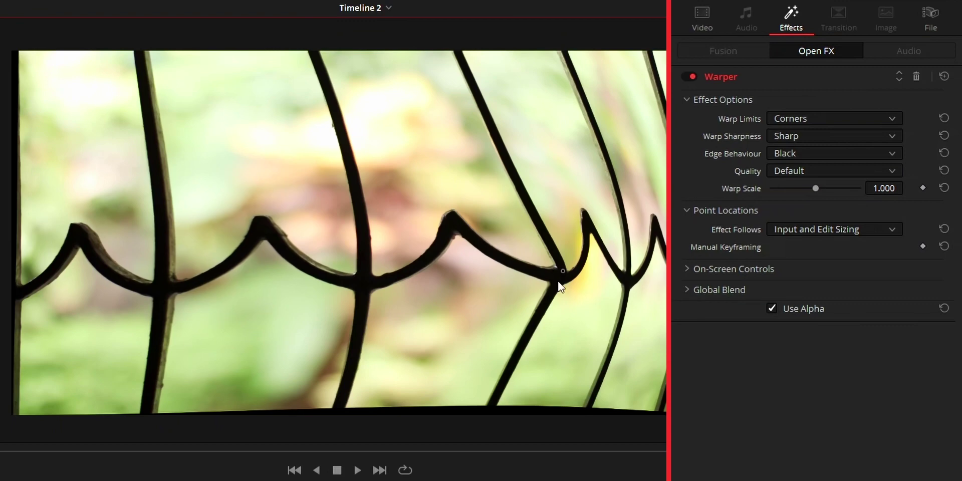
pyautogui.click(785, 152)
pyautogui.click(799, 141)
# Compare Rounded and Rubber-Sheet warp sharpness, leaving it on Rounded
pyautogui.click(798, 141)
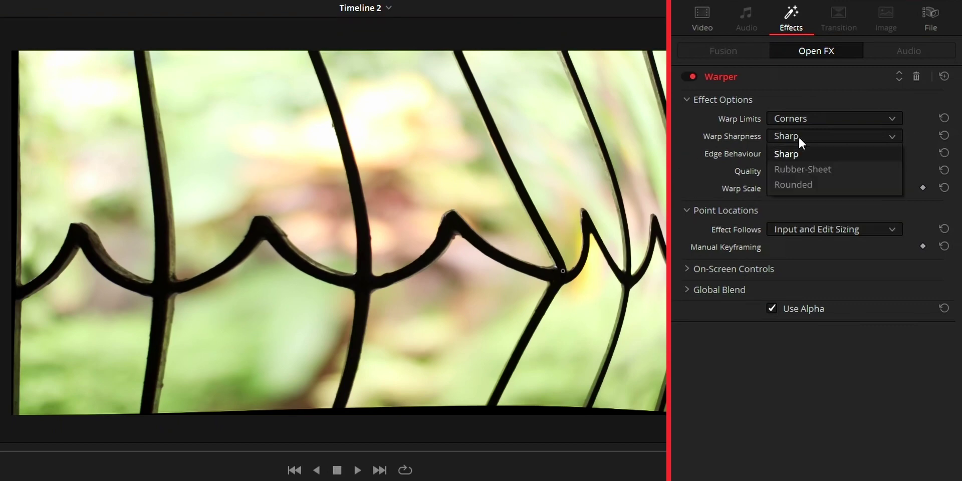
pyautogui.click(804, 185)
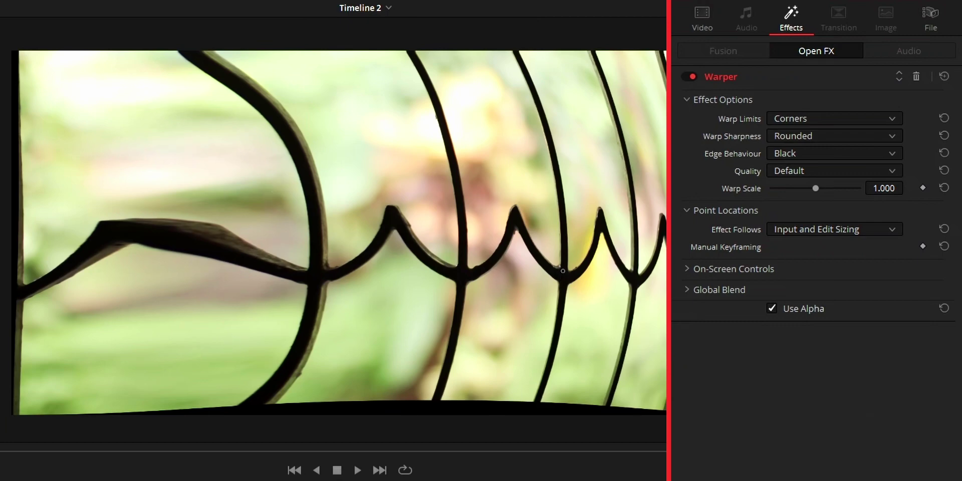
pyautogui.click(811, 134)
pyautogui.click(804, 169)
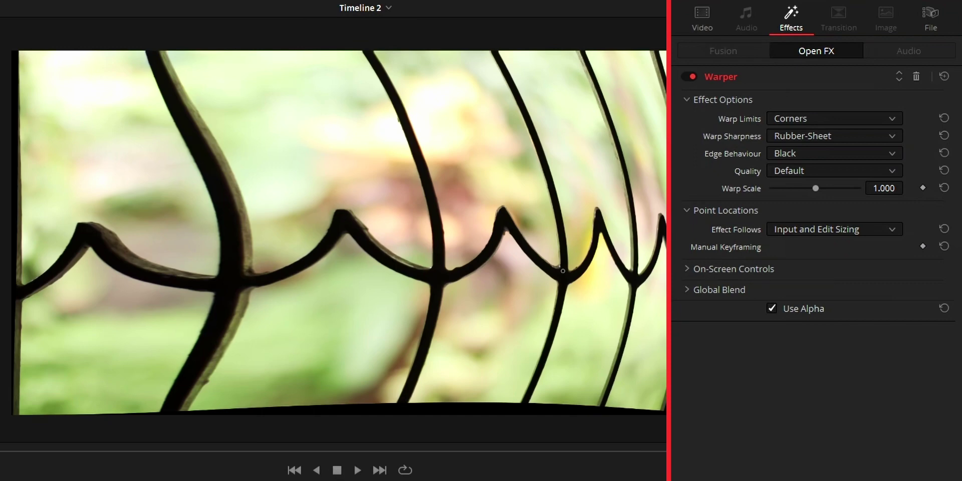
pyautogui.click(802, 136)
pyautogui.click(785, 150)
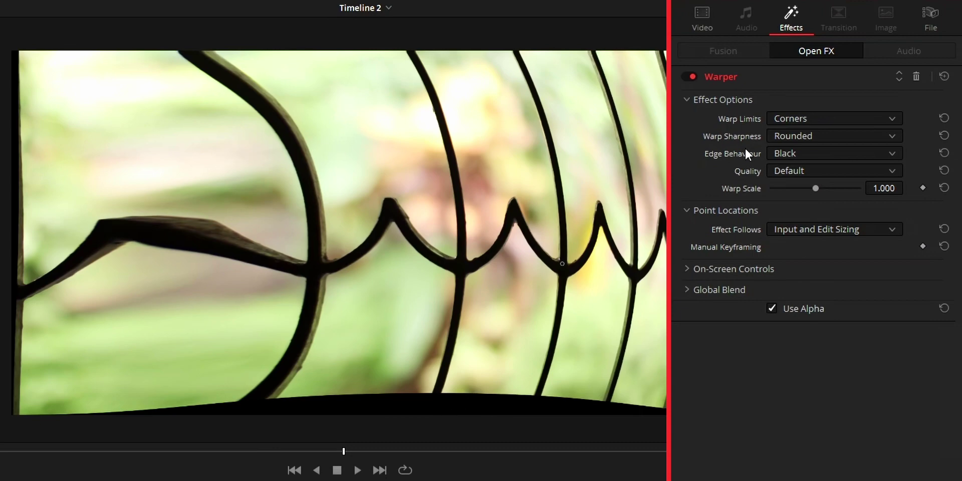
# Set the Warper's Edge Behaviour to Reflect and Quality to Better
pyautogui.click(812, 157)
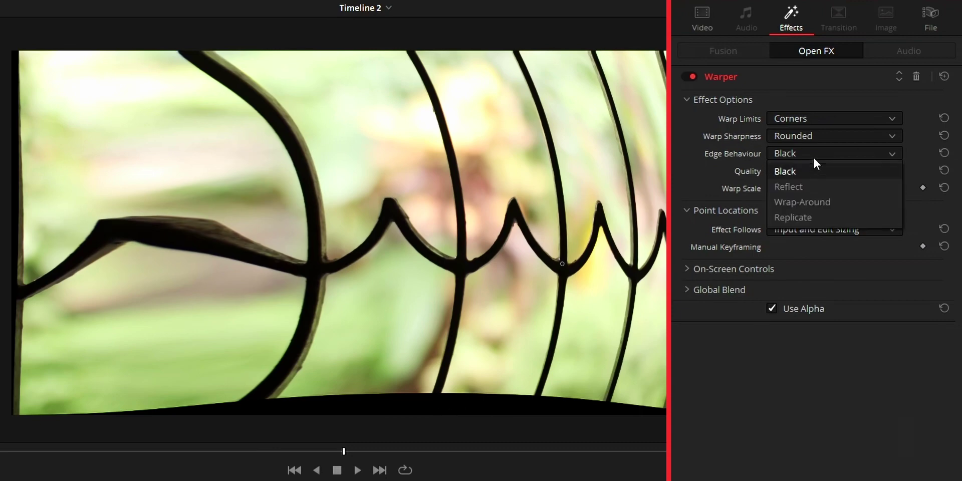
pyautogui.click(791, 186)
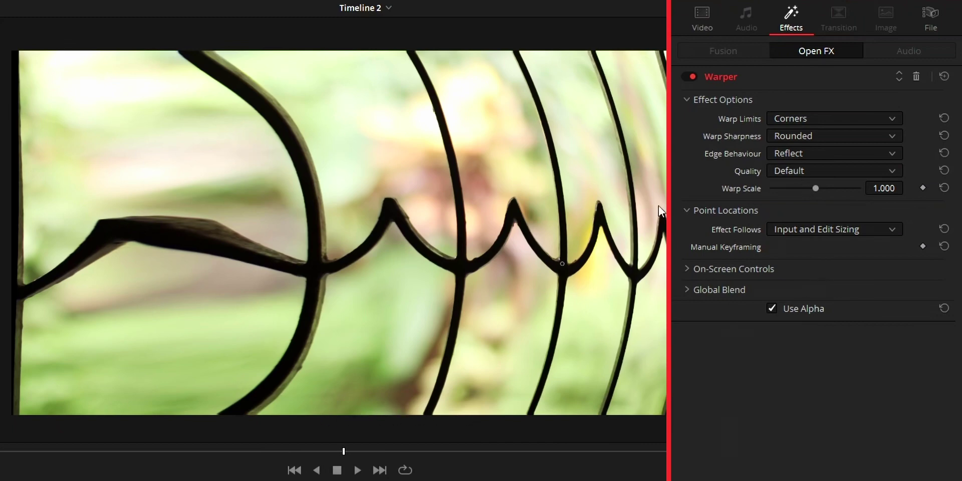
pyautogui.click(793, 172)
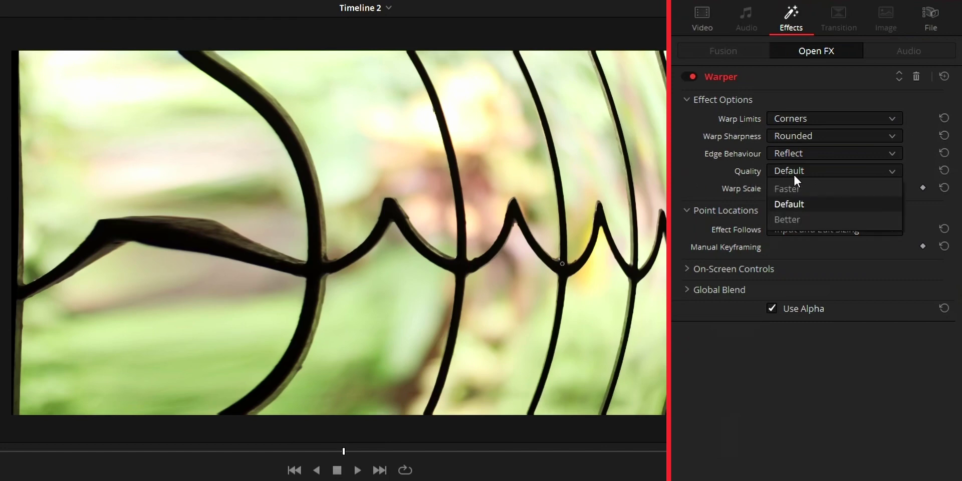
pyautogui.click(787, 219)
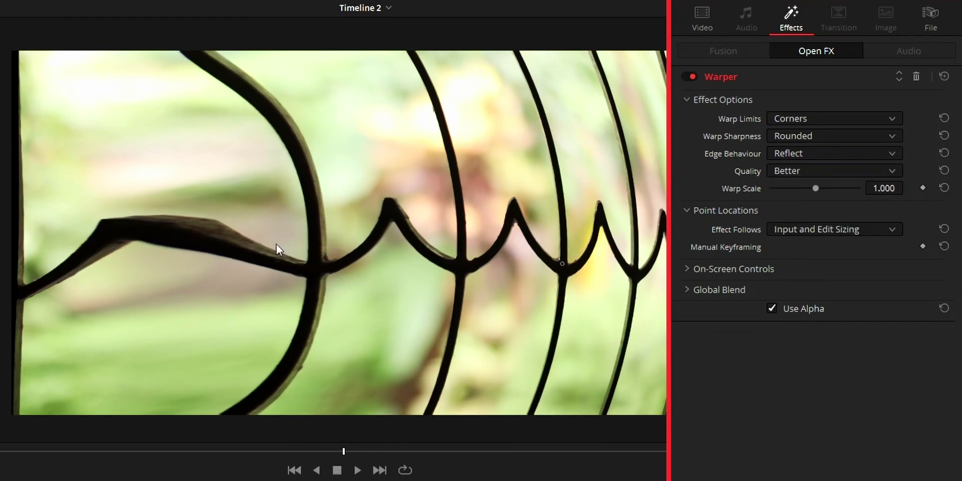
# Try Faster warp quality, then return Quality to Better
pyautogui.click(786, 174)
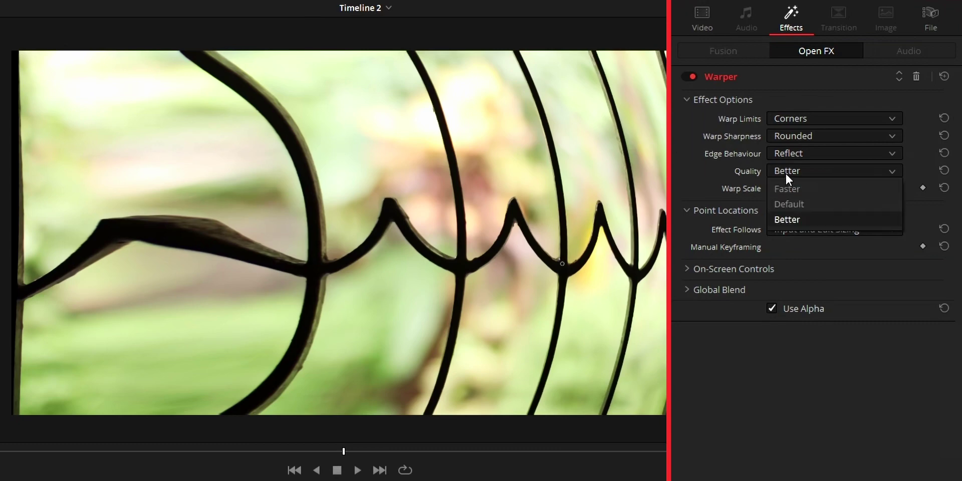
pyautogui.click(789, 183)
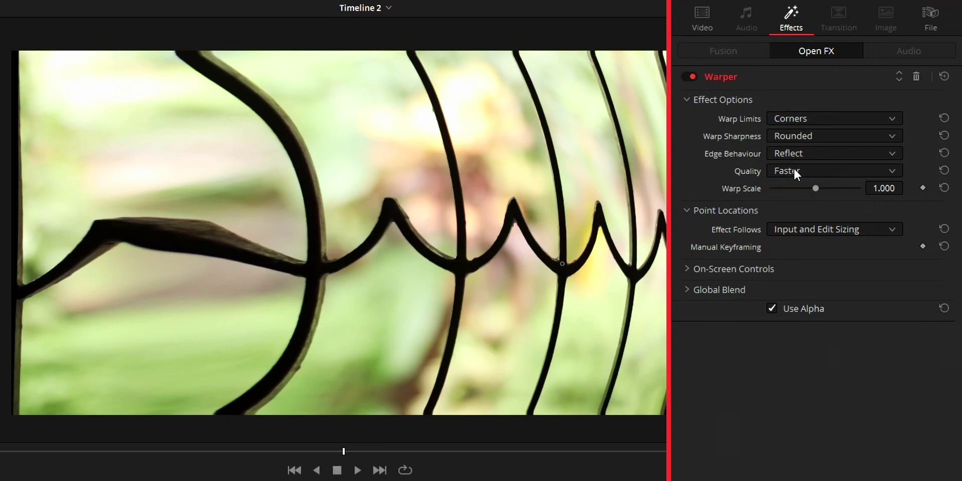
pyautogui.click(795, 170)
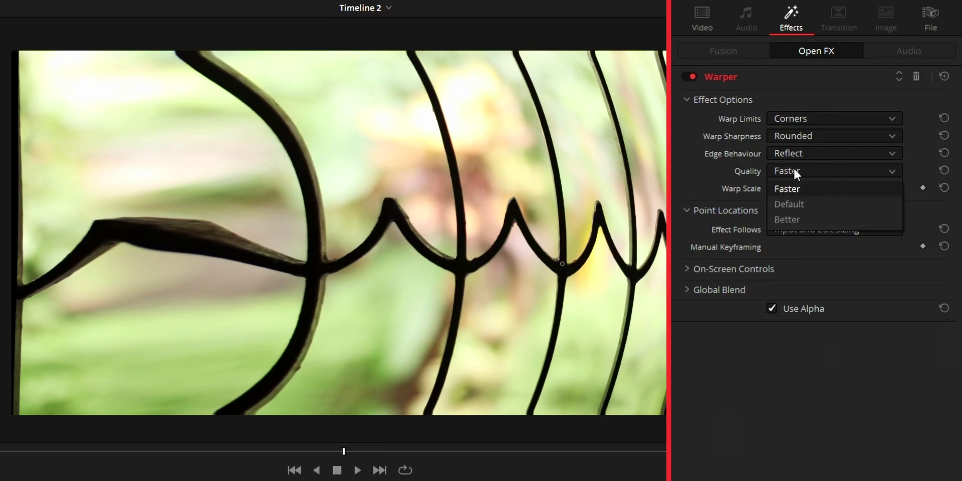
pyautogui.click(787, 219)
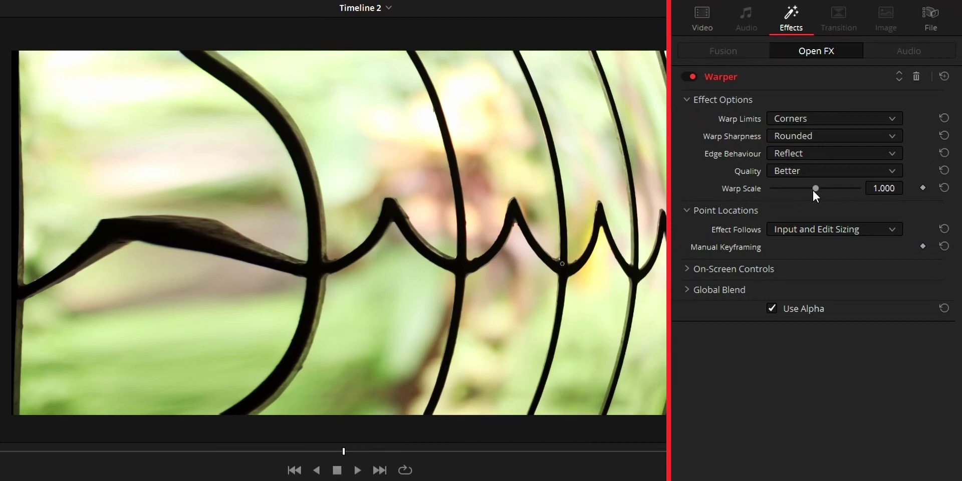
pyautogui.moveTo(816, 188); pyautogui.dragTo(868, 193)
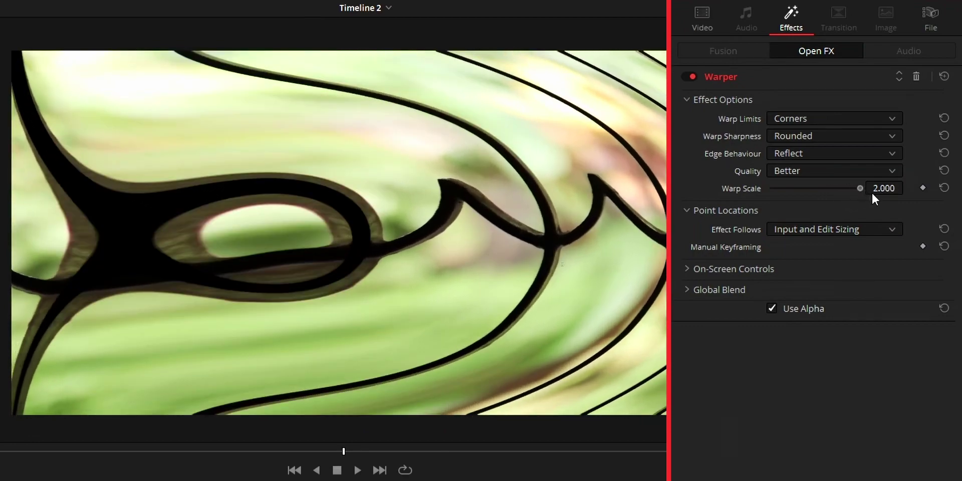
pyautogui.moveTo(872, 194); pyautogui.dragTo(800, 187)
pyautogui.moveTo(772, 184); pyautogui.dragTo(816, 188)
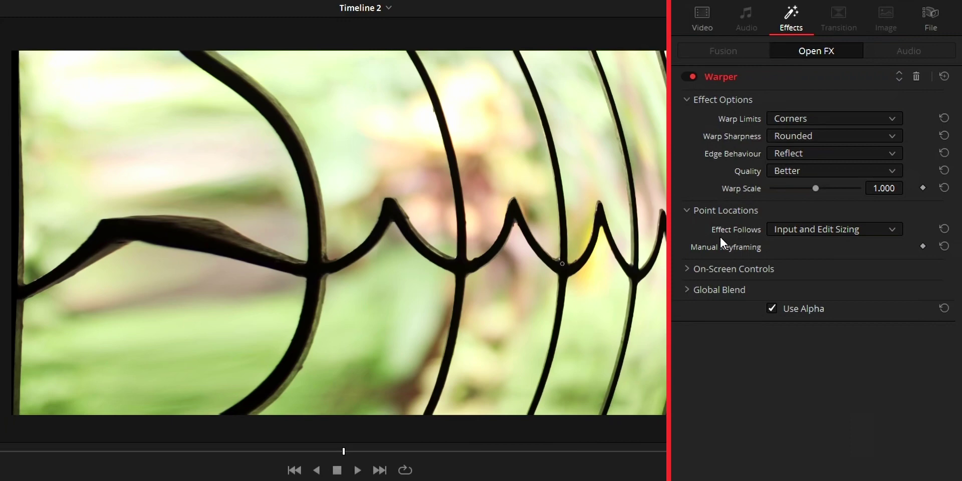
# With the warp following Input and Edit Sizing, shrink the clip's zoom, then undo back to 1.370
pyautogui.click(819, 235)
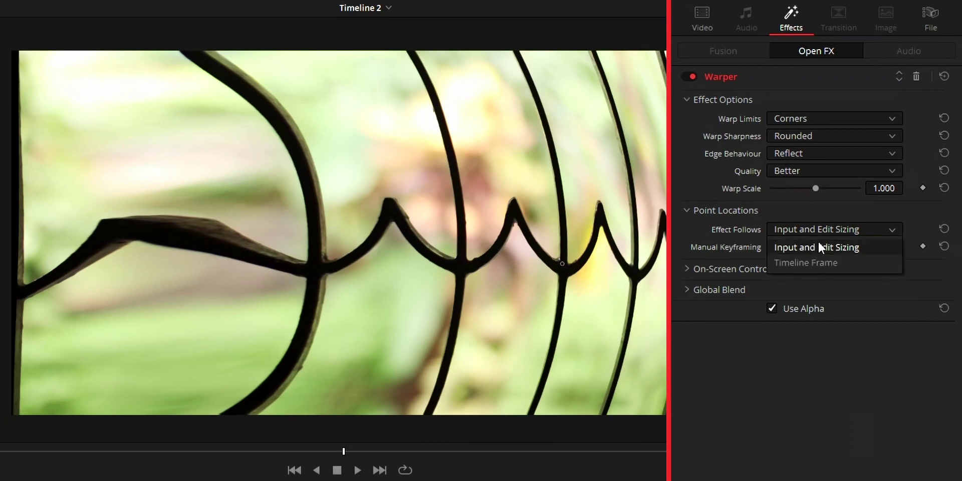
pyautogui.click(819, 246)
pyautogui.click(706, 26)
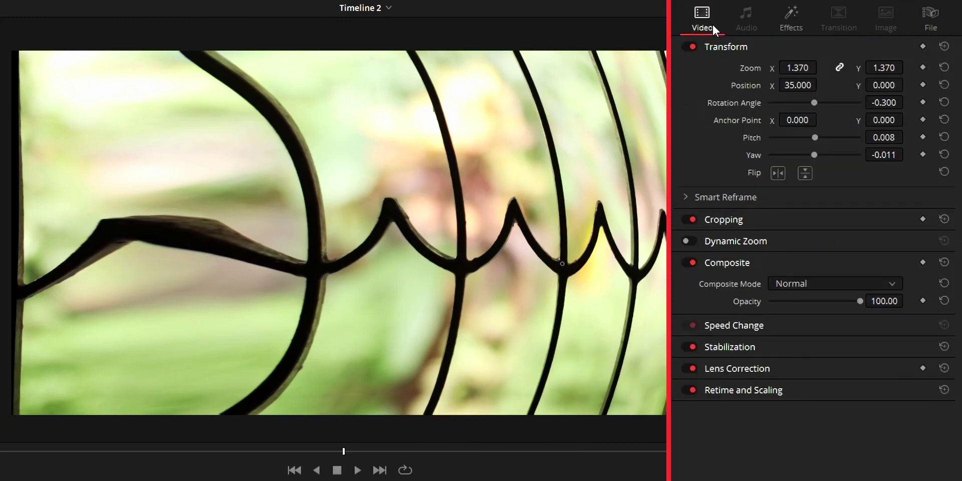
pyautogui.moveTo(877, 67); pyautogui.dragTo(814, 67)
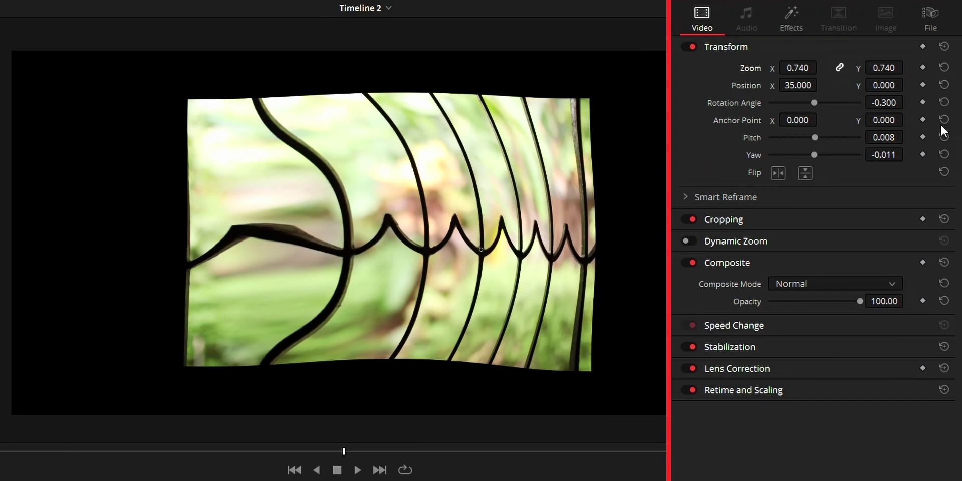
pyautogui.hotkey('ctrl', 'z')
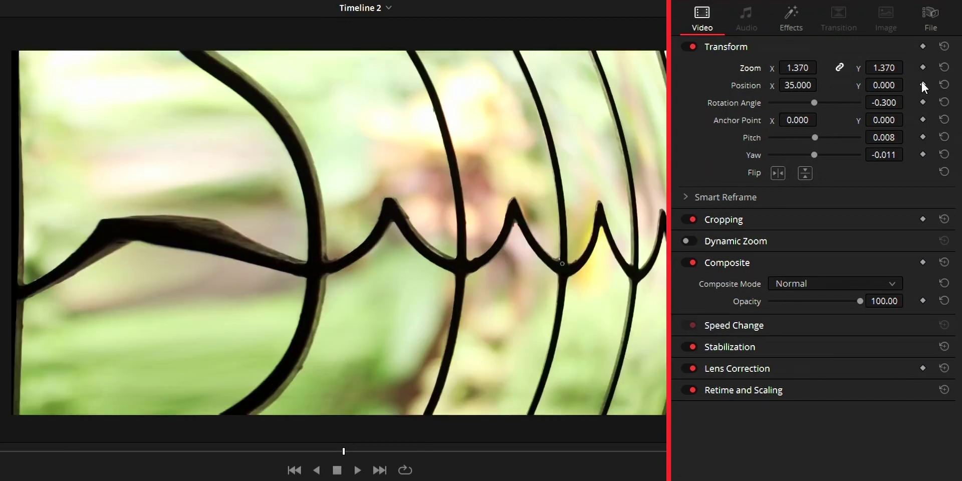
# Set Effect Follows to Timeline Frame and shrink the clip's zoom to compare the warp
pyautogui.click(808, 27)
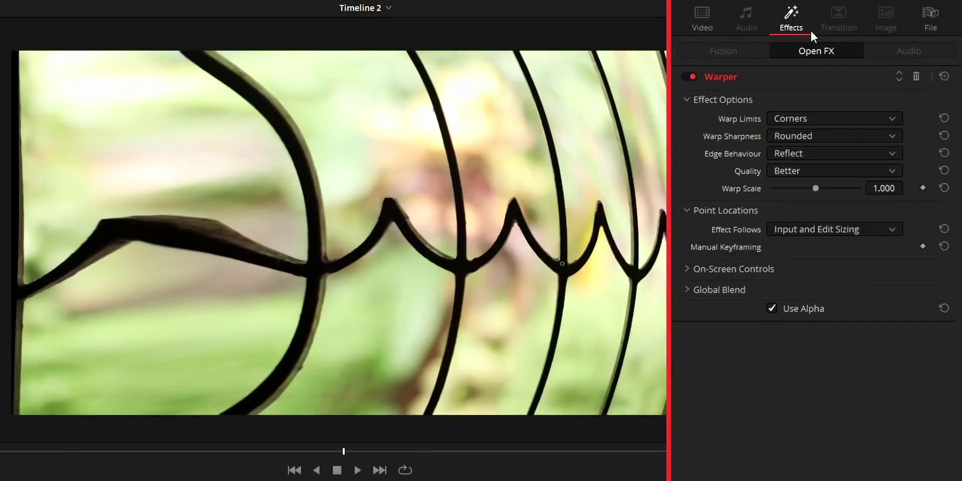
pyautogui.click(859, 233)
pyautogui.click(803, 264)
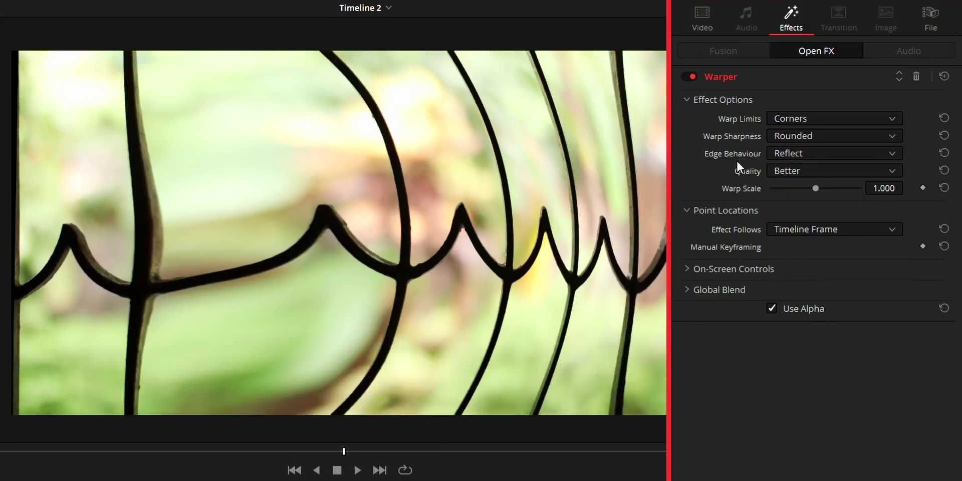
pyautogui.click(712, 26)
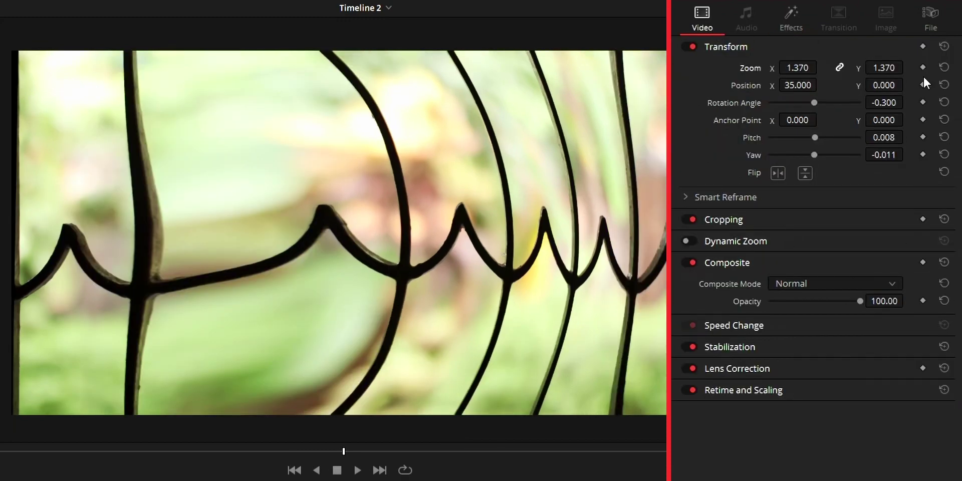
pyautogui.moveTo(884, 72)
pyautogui.mouseDown()
pyautogui.moveTo(842, 72)
pyautogui.moveTo(871, 73)
pyautogui.mouseUp()
pyautogui.click(791, 20)
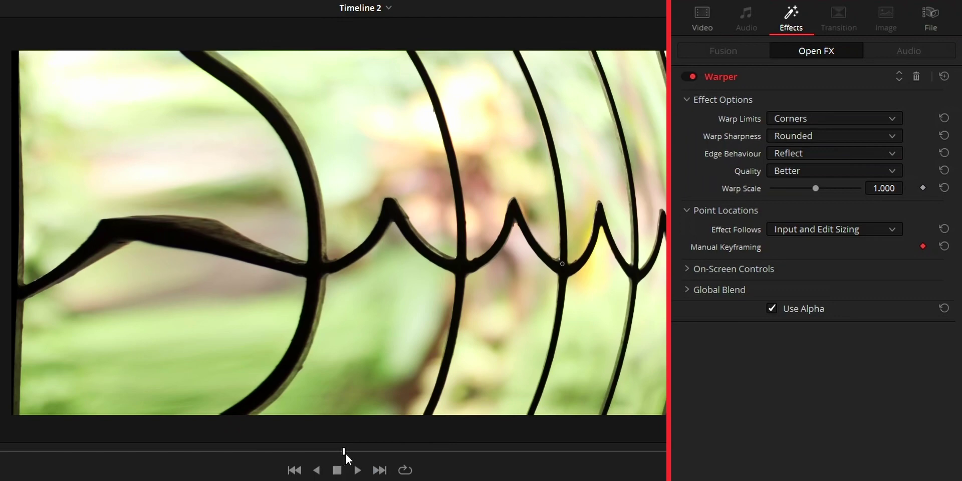
# Keyframe a later frame with a grille control point pulled right, then replay from earlier
pyautogui.moveTo(345, 454); pyautogui.dragTo(623, 462)
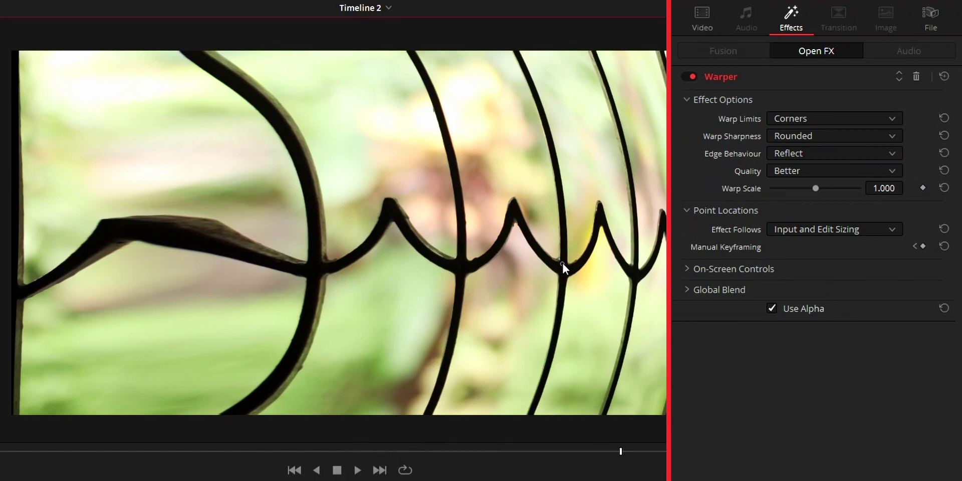
pyautogui.moveTo(562, 269); pyautogui.dragTo(592, 269)
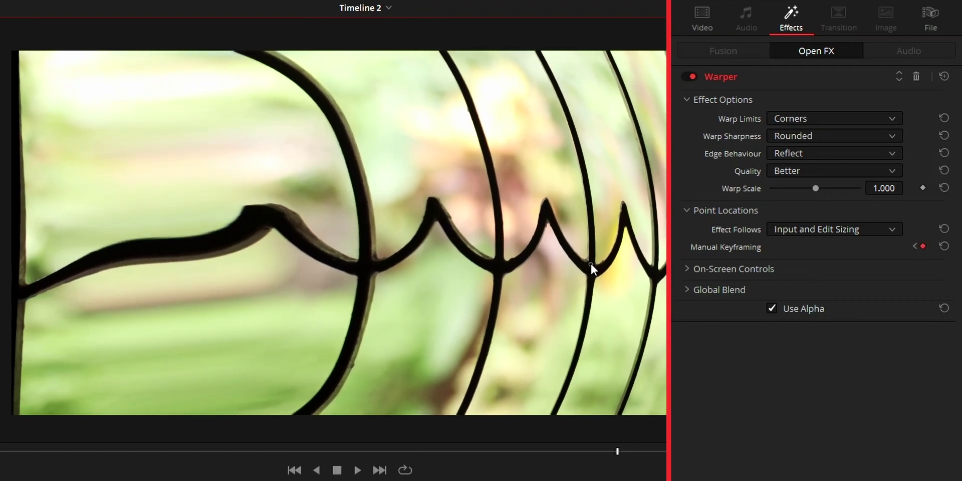
pyautogui.moveTo(389, 454); pyautogui.dragTo(278, 452)
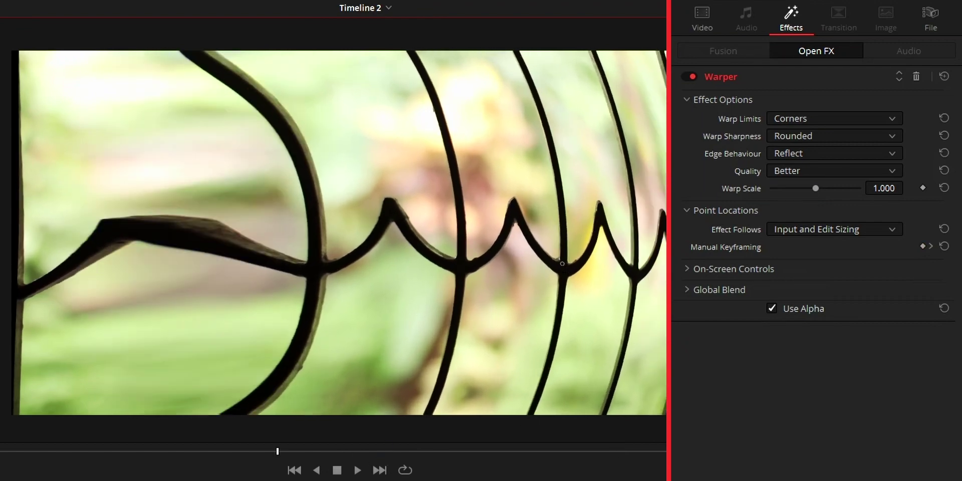
pyautogui.click(357, 476)
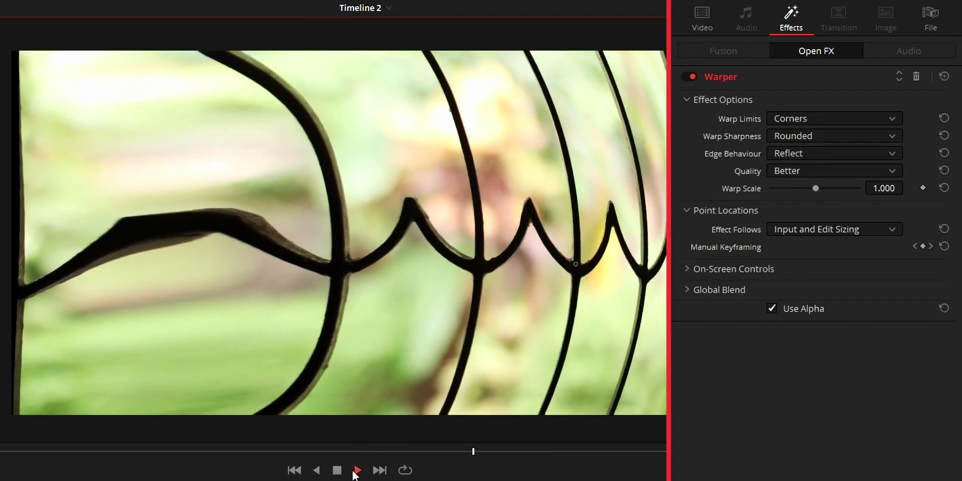